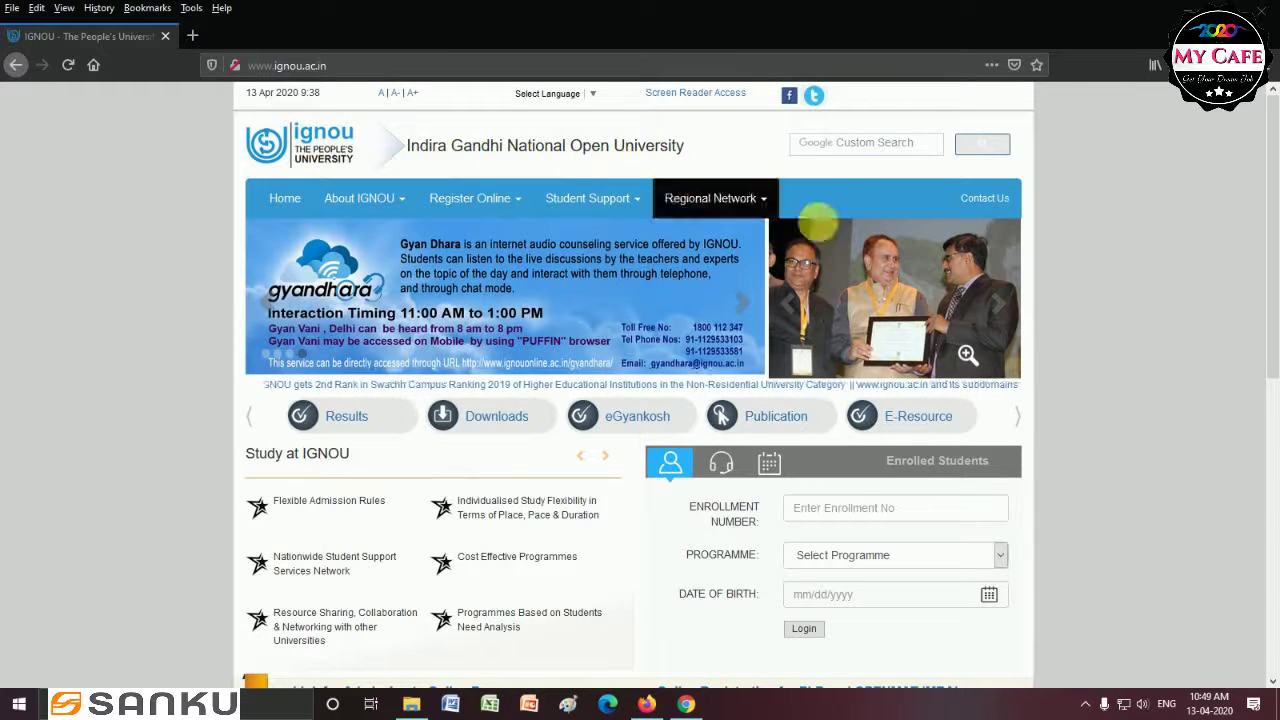
- Open the alert link for online submission of the examination form for June 2020 TEE
left_click_drag(1272, 280, 1266, 443)
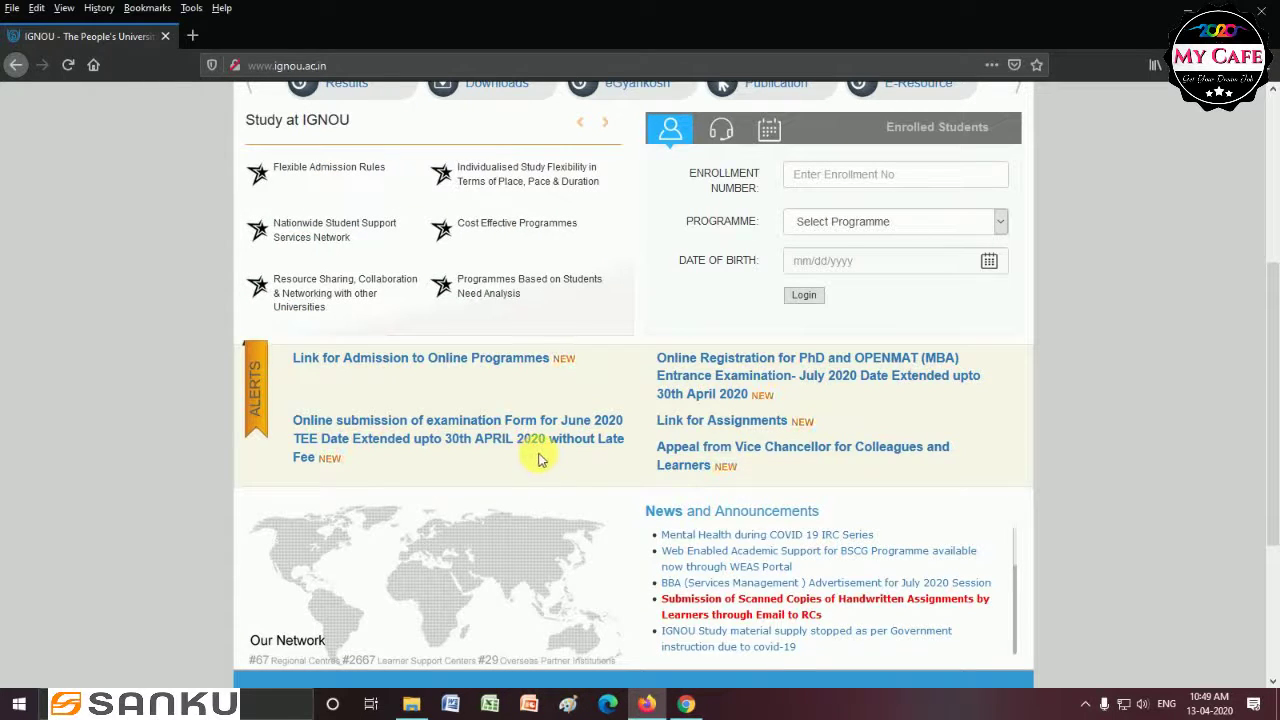
left_click(432, 445)
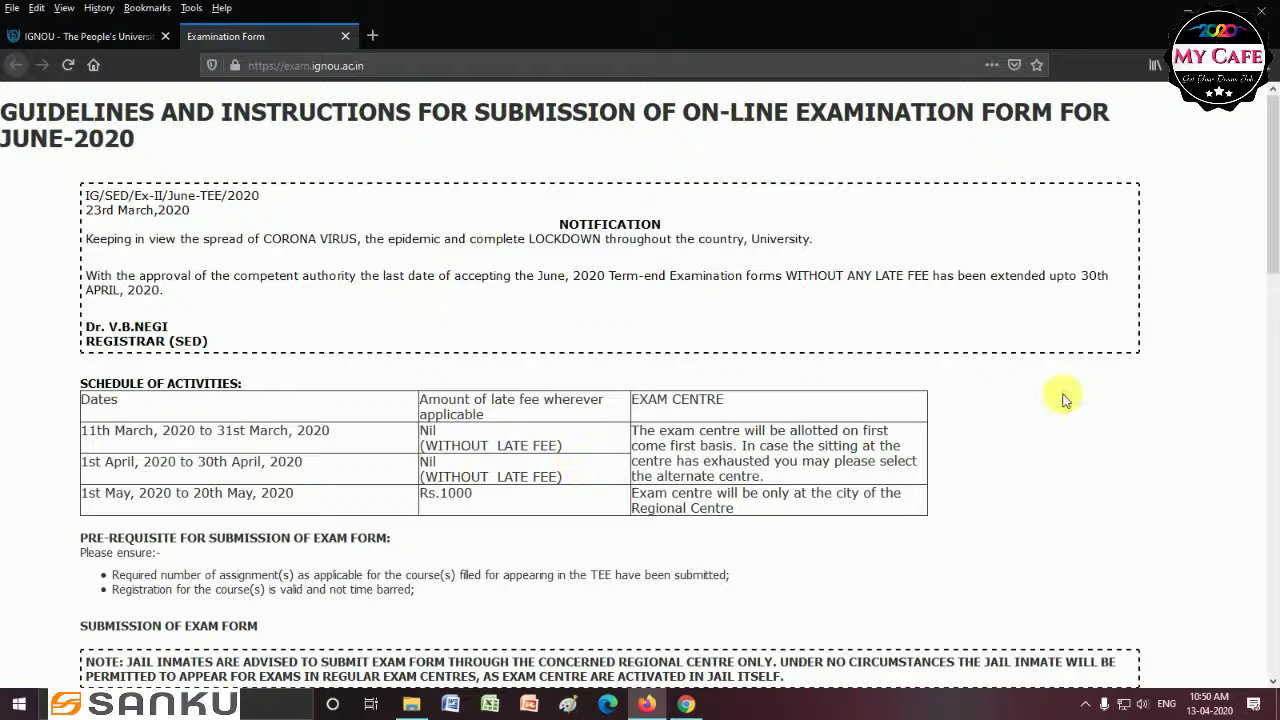
- Go through the exam form guidelines, accept the declaration and proceed to fill the online examination form
left_click_drag(1274, 245, 1275, 290)
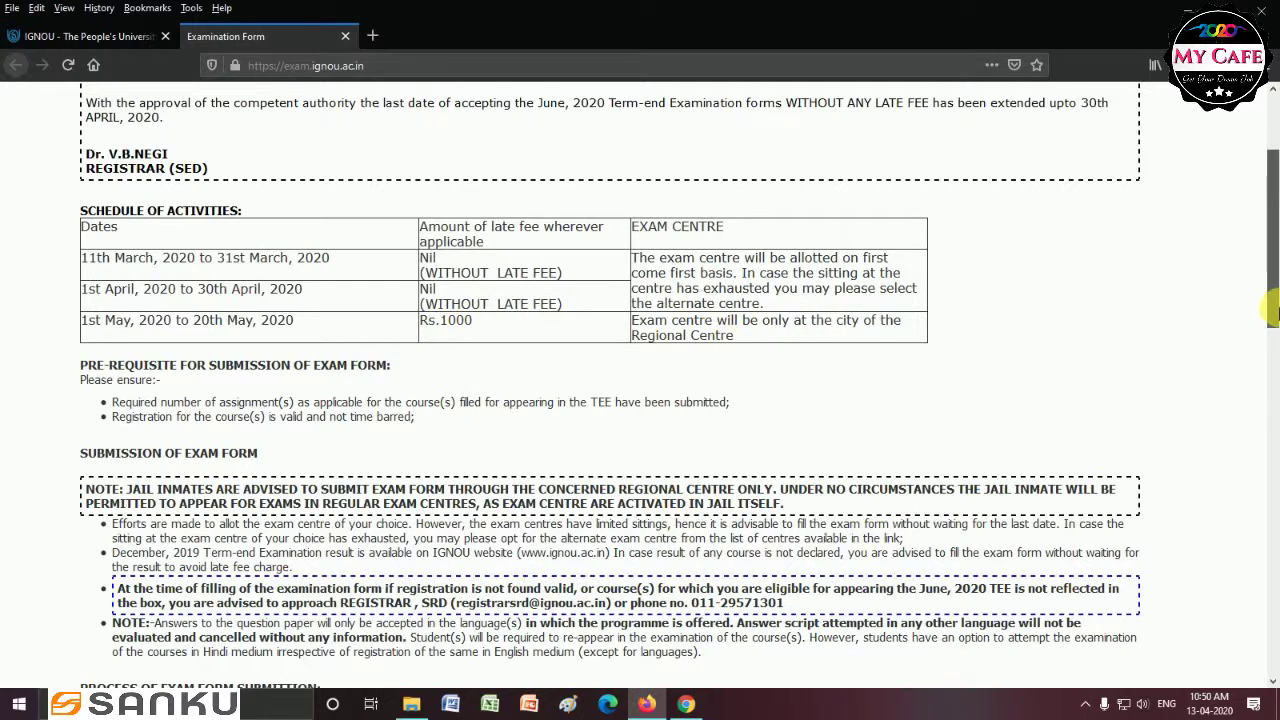
scroll(1275, 390, "down", 3)
left_click_drag(1275, 365, 1273, 463)
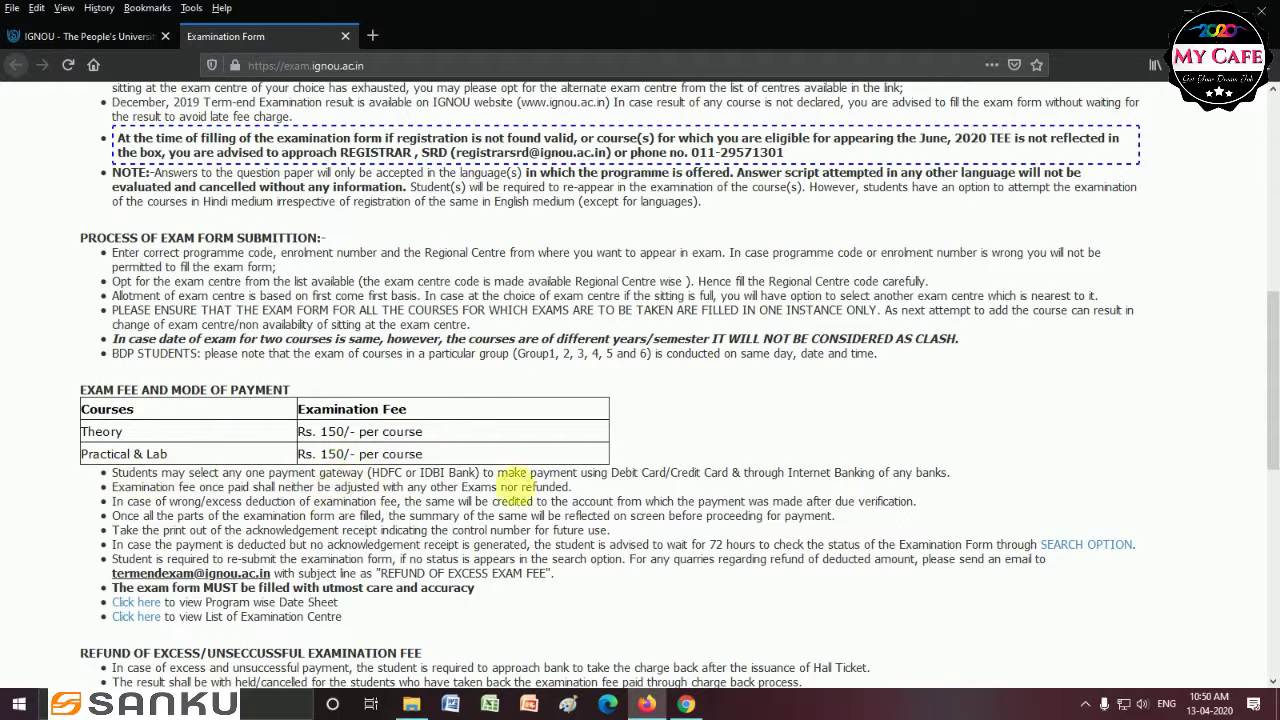
scroll(1272, 380, "down", 2)
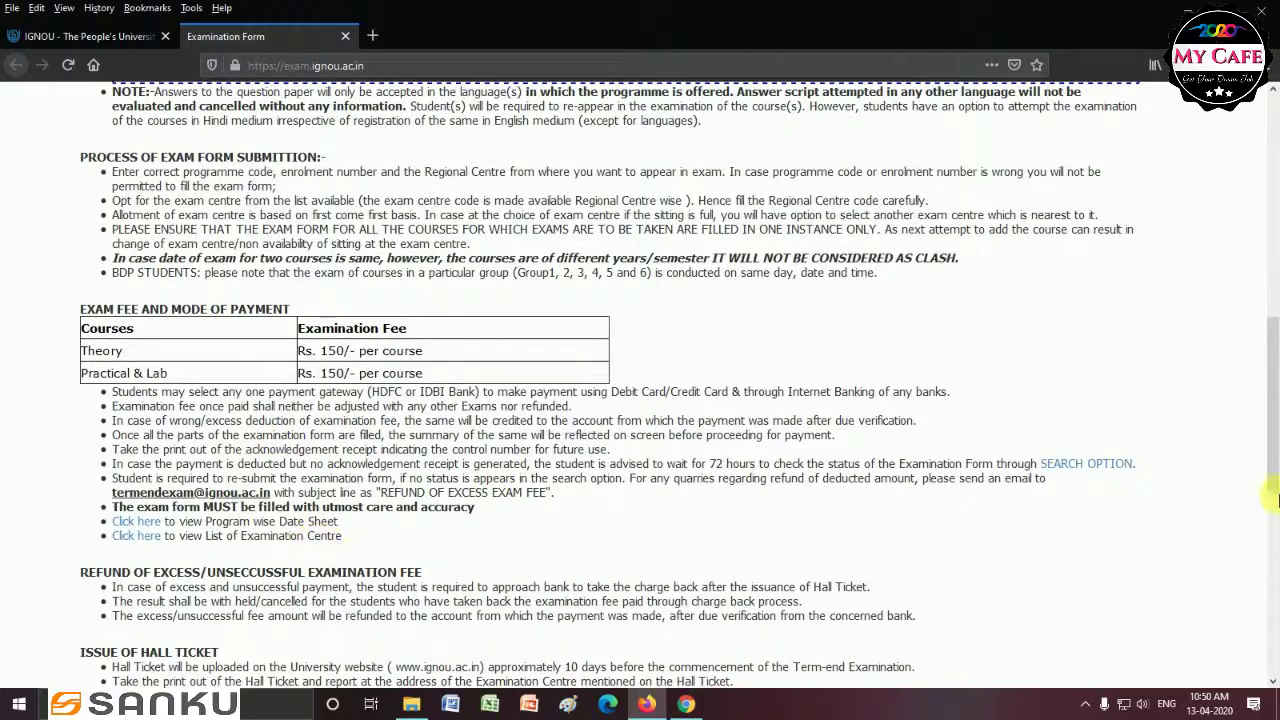
scroll(1272, 484, "down", 1)
scroll(1272, 484, "down", 3)
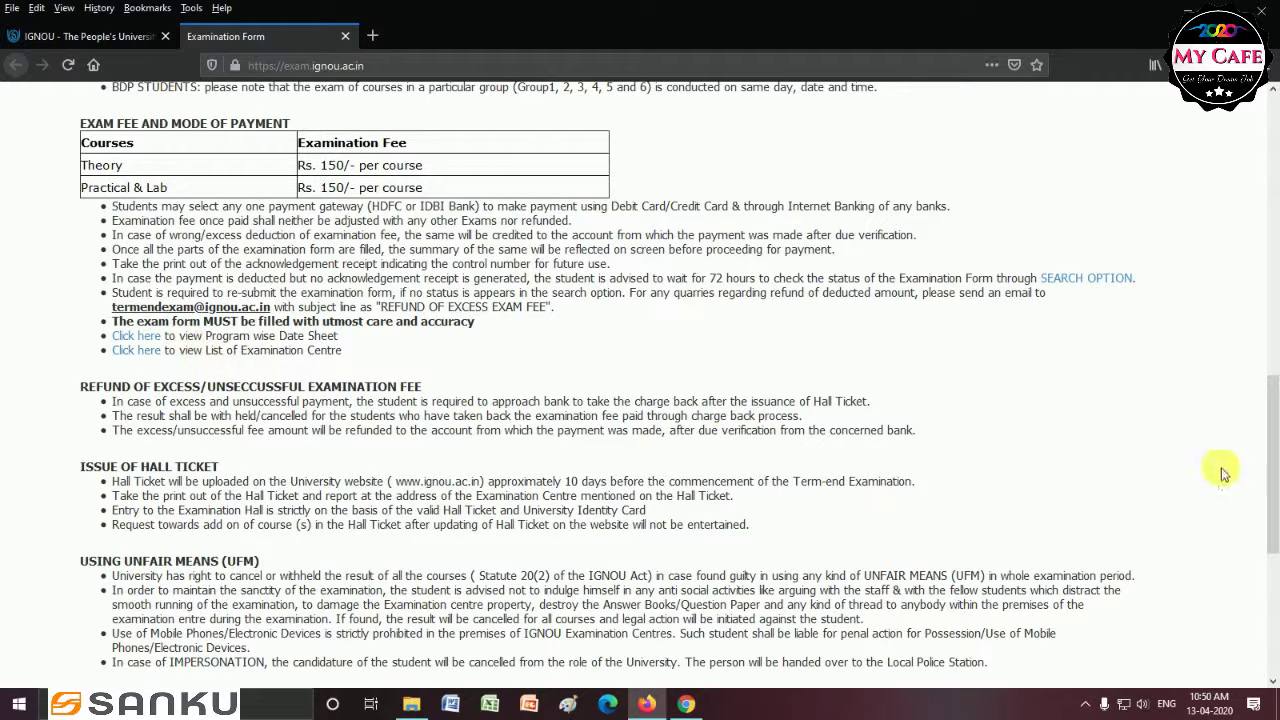
left_click_drag(1272, 470, 1275, 615)
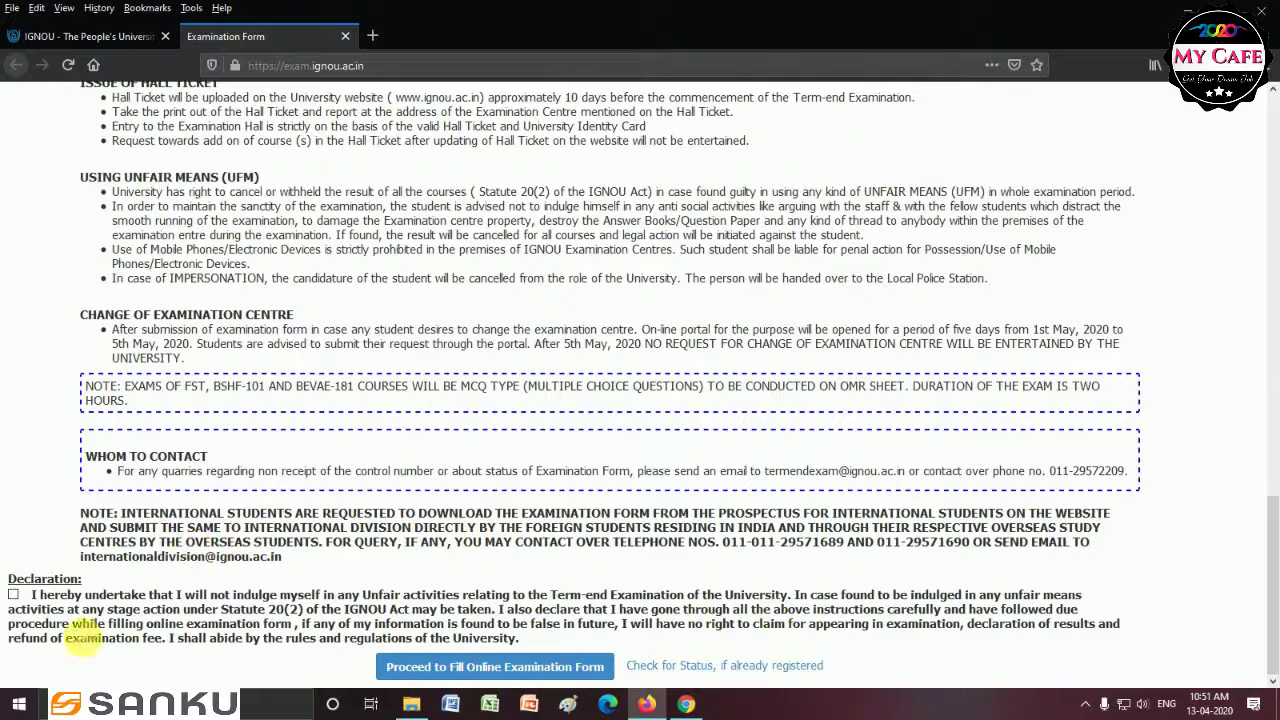
left_click(13, 596)
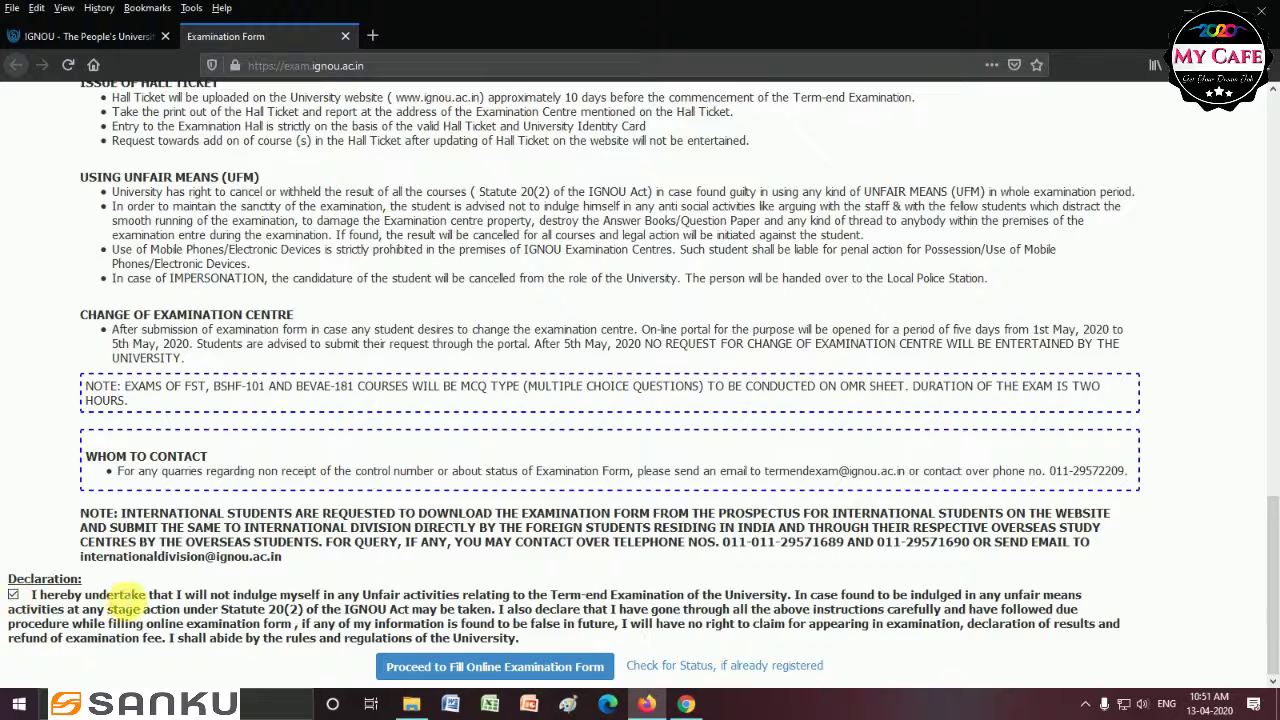
left_click(501, 672)
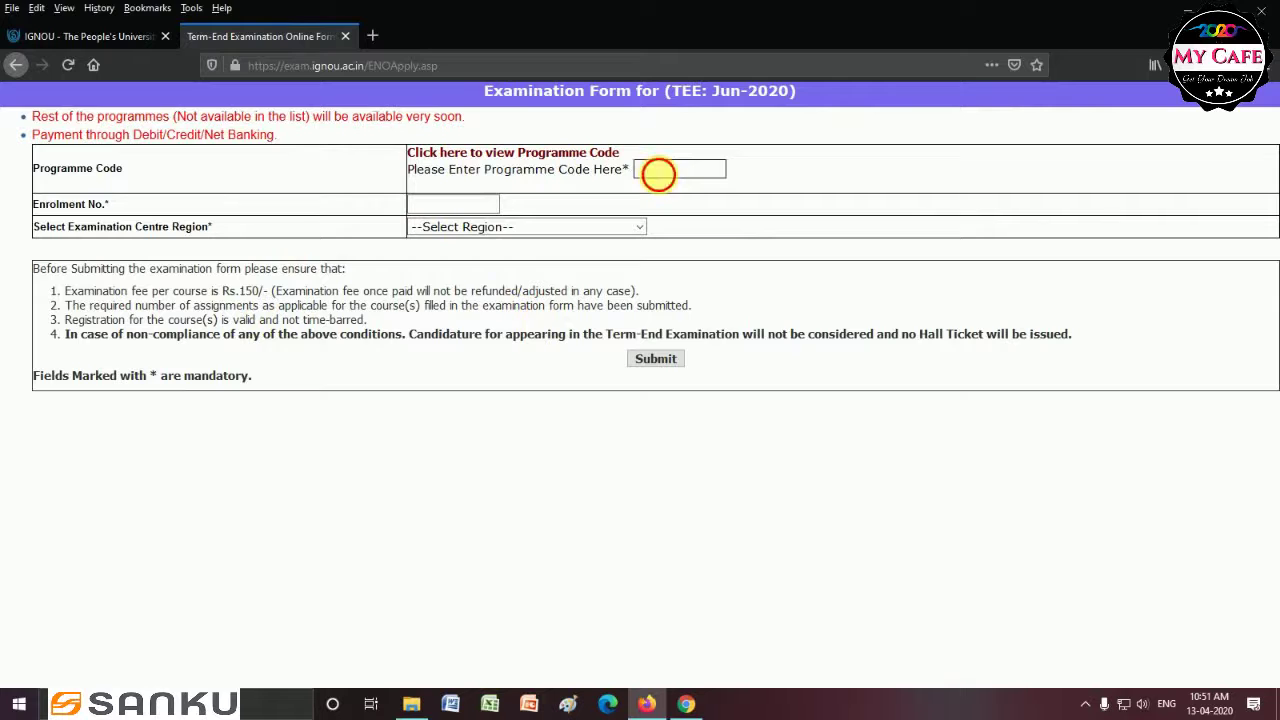
- Enter MEG as the programme code and check the list of available programme codes
left_click(658, 174)
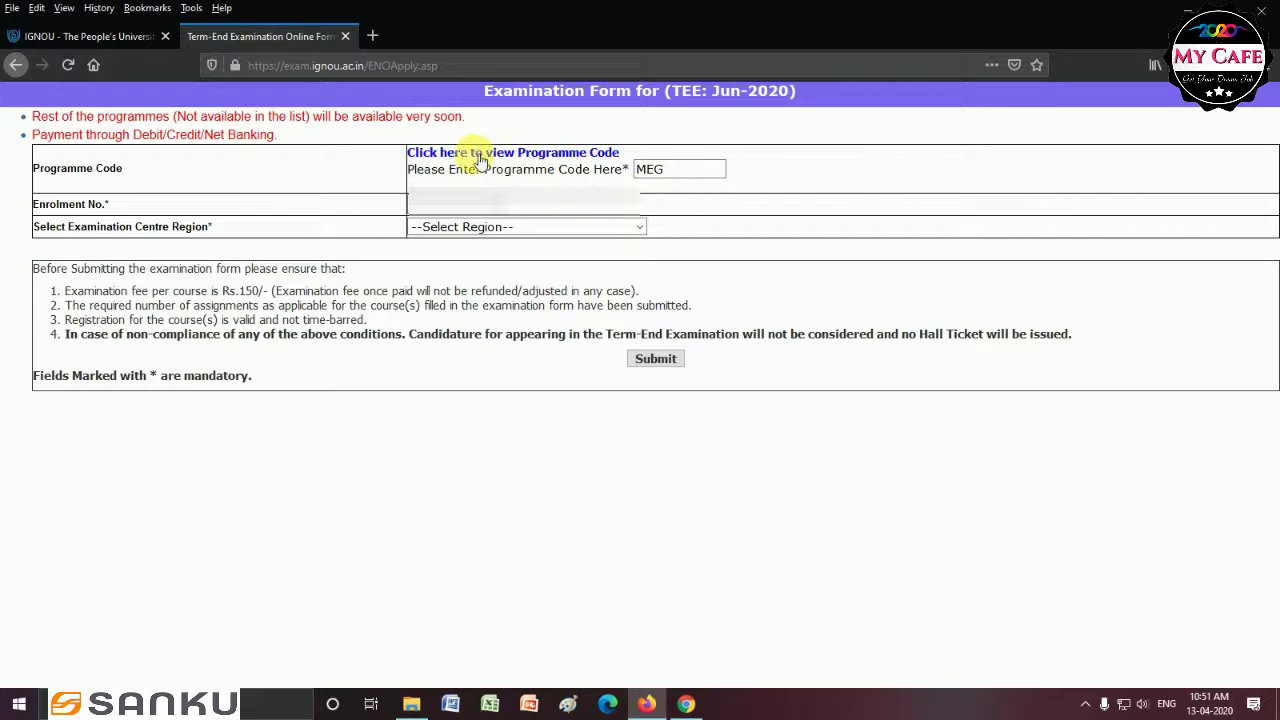
left_click(524, 157)
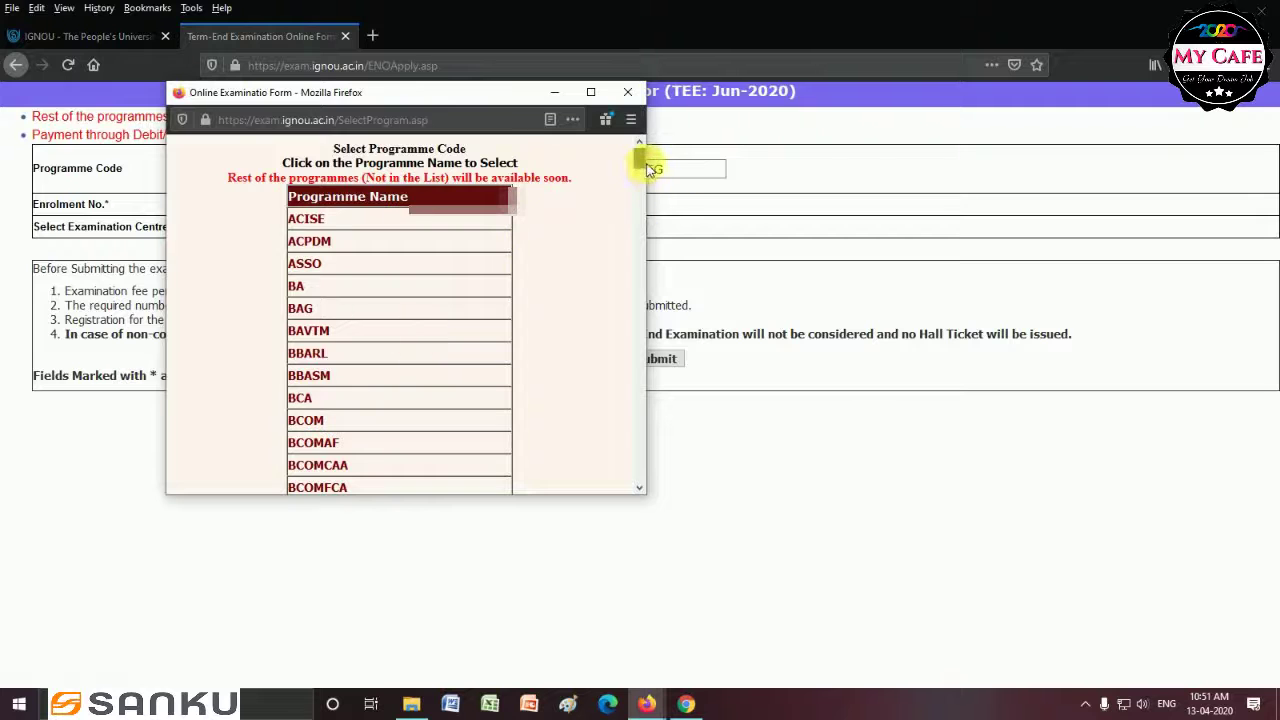
left_click_drag(646, 170, 639, 341)
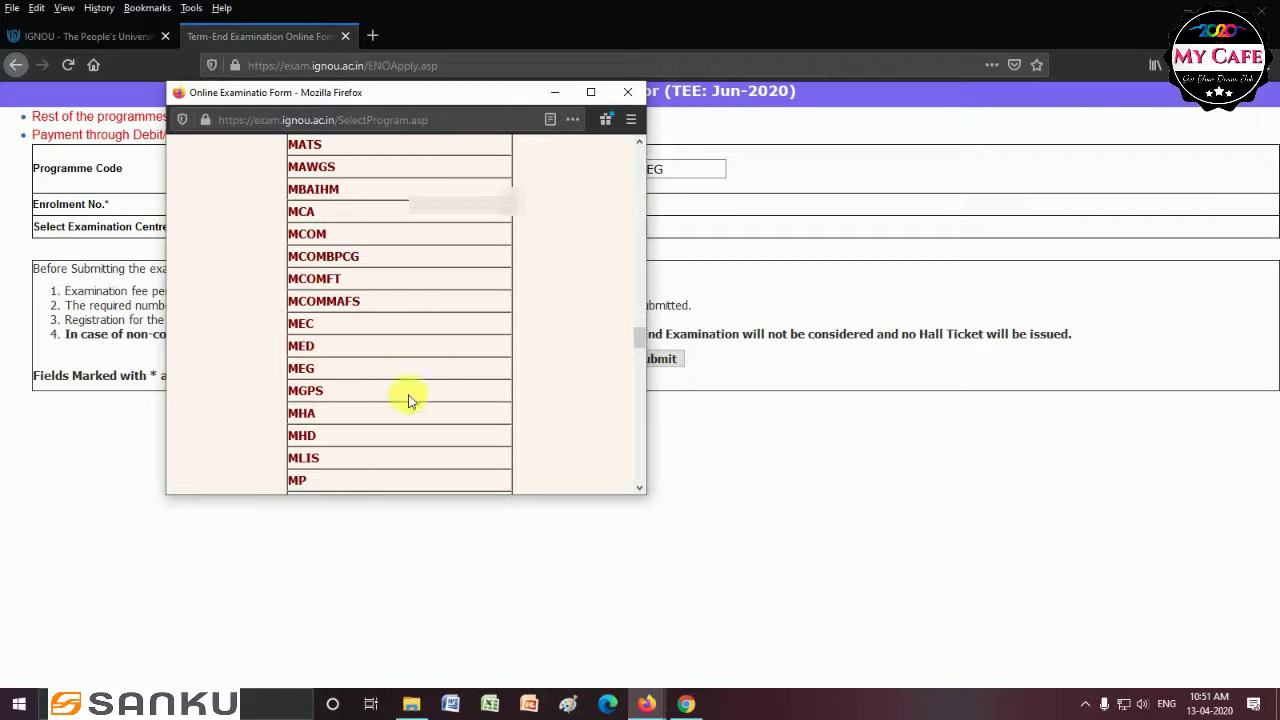
left_click_drag(641, 343, 640, 418)
left_click(627, 91)
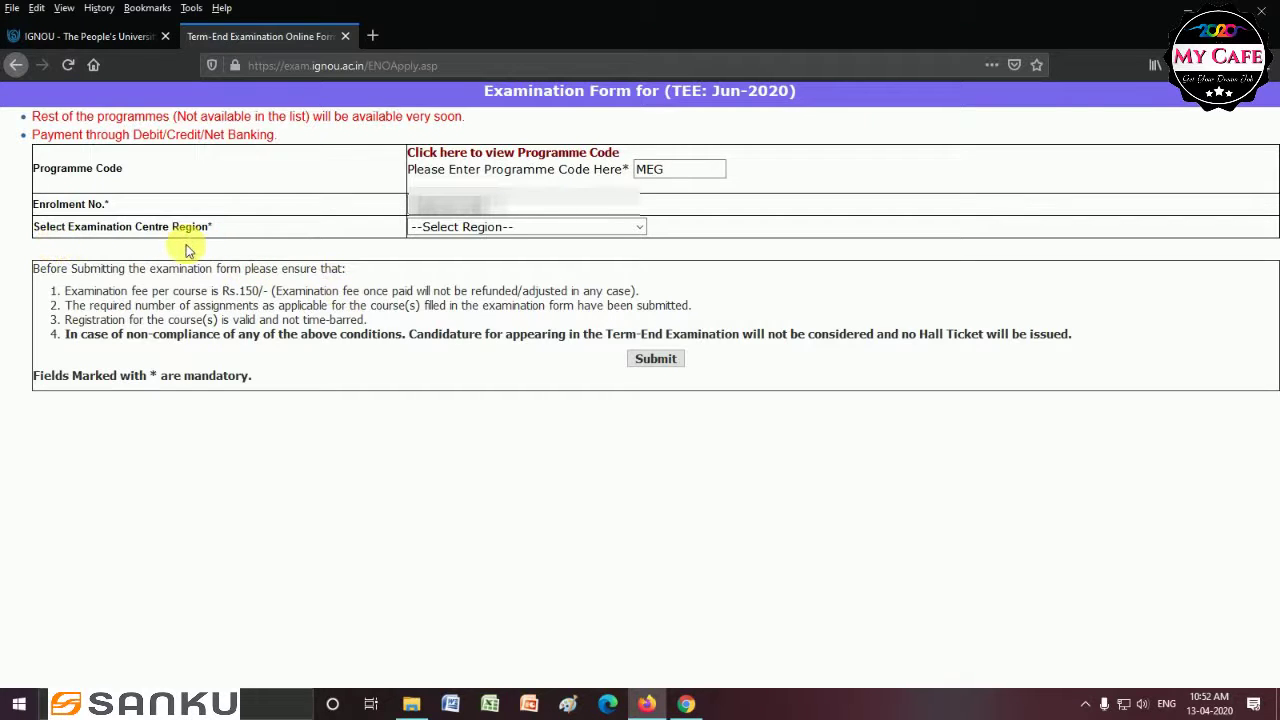
- Fill in the enrolment number, select SILIGURI as the examination centre region and submit these details
left_click(506, 230)
left_click_drag(641, 360, 641, 624)
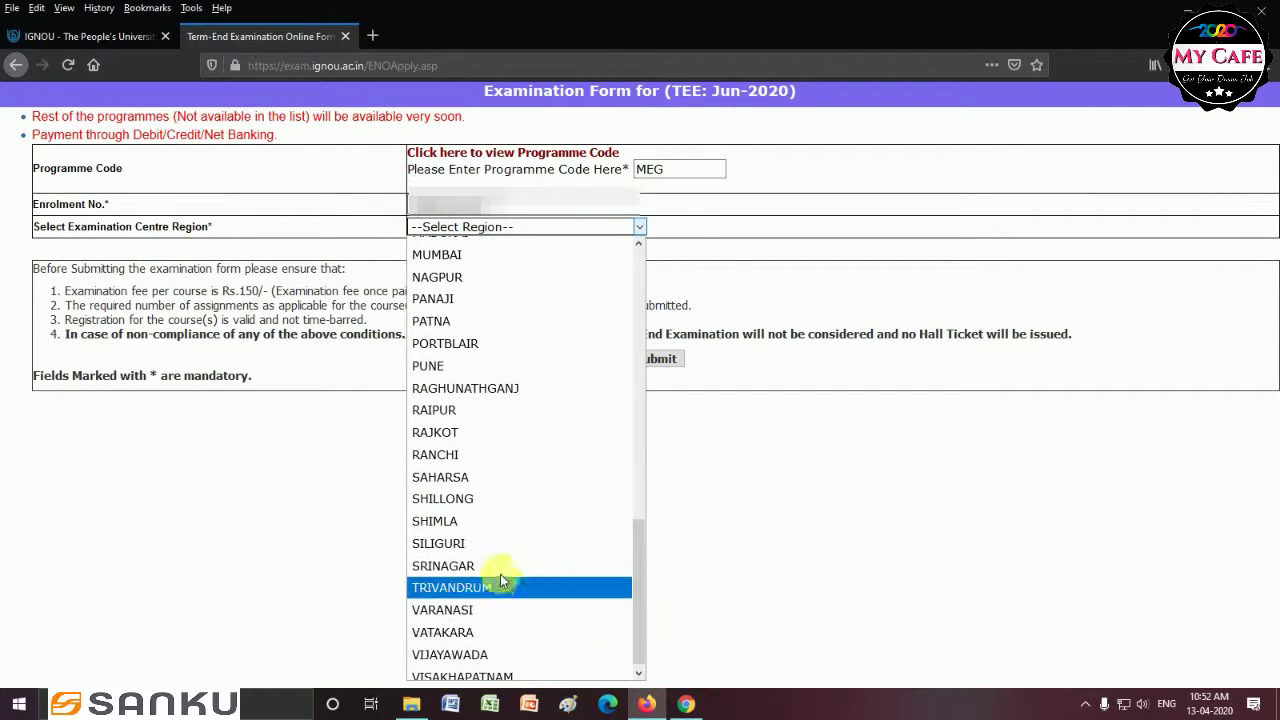
left_click(456, 546)
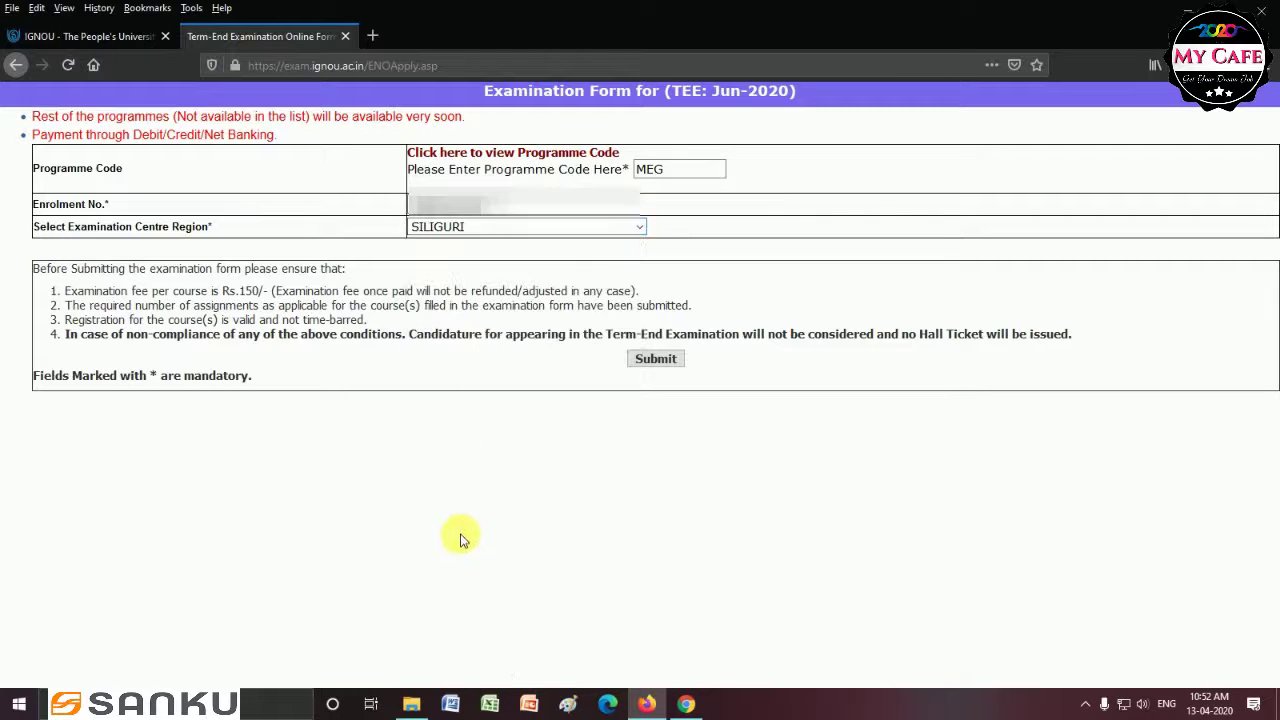
left_click(655, 358)
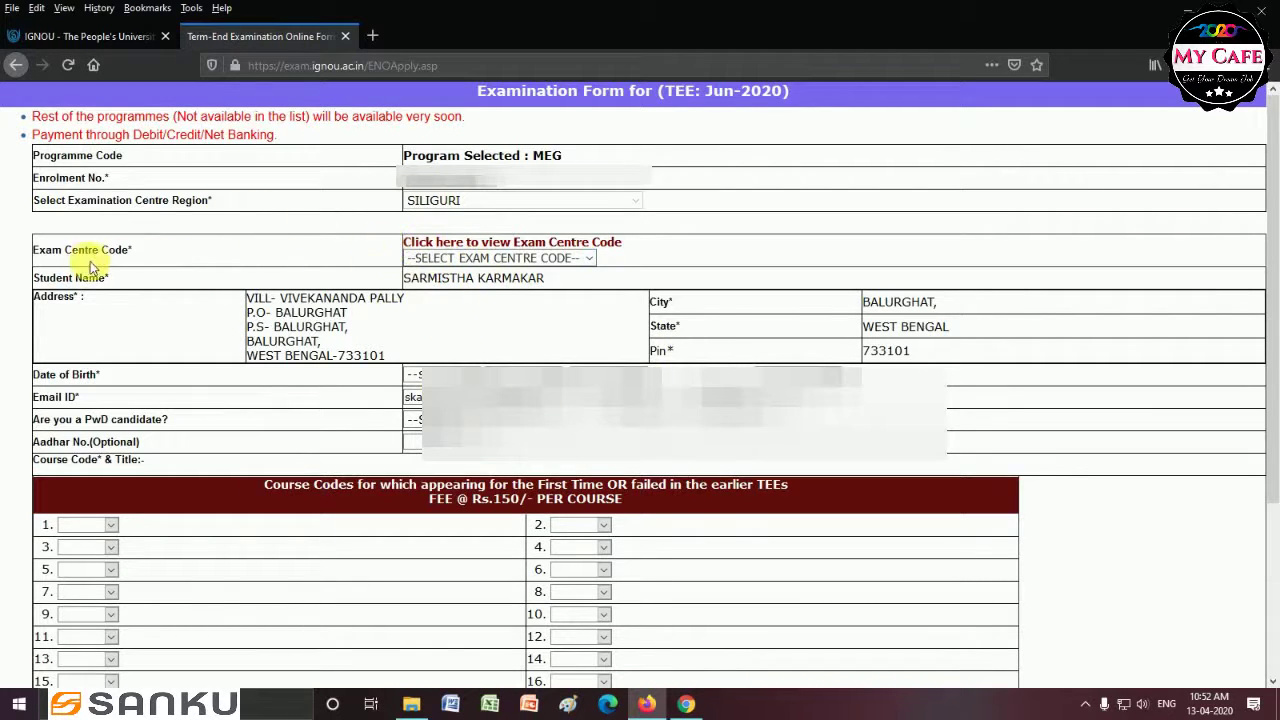
- Select 2846:BALURGHAT as the exam centre code and fill in the student's date of birth
left_click(463, 259)
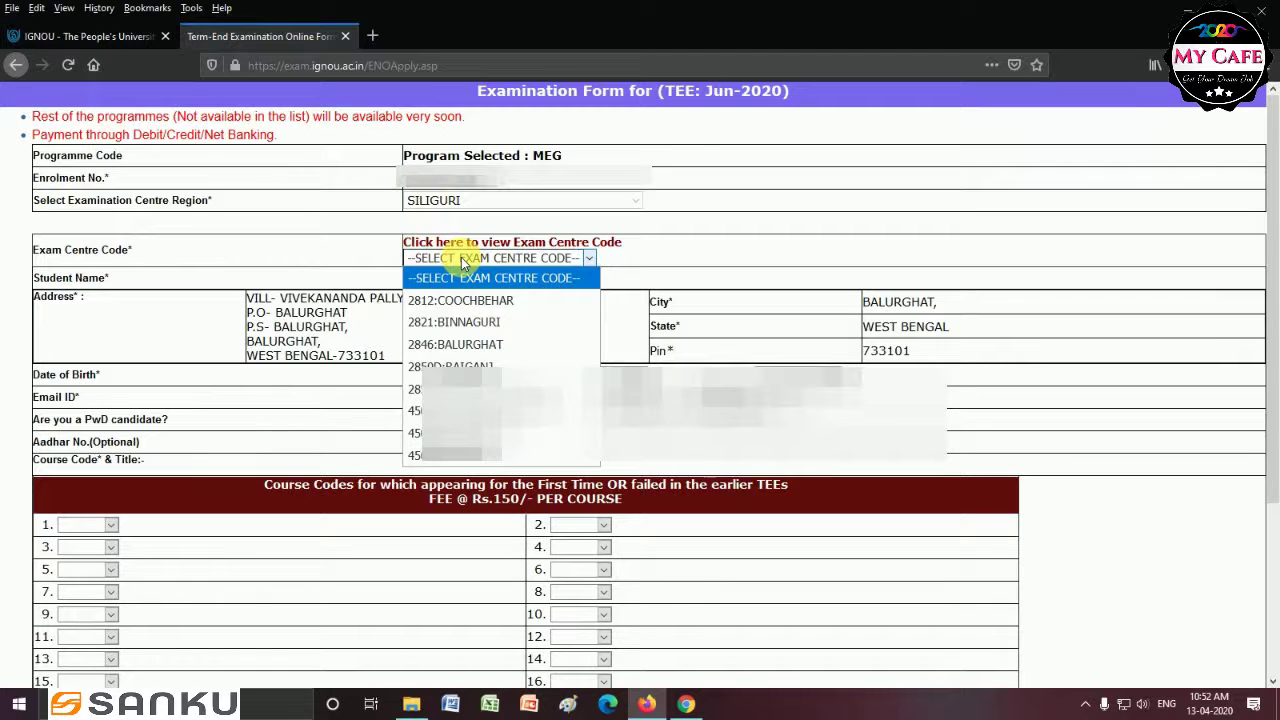
left_click(449, 345)
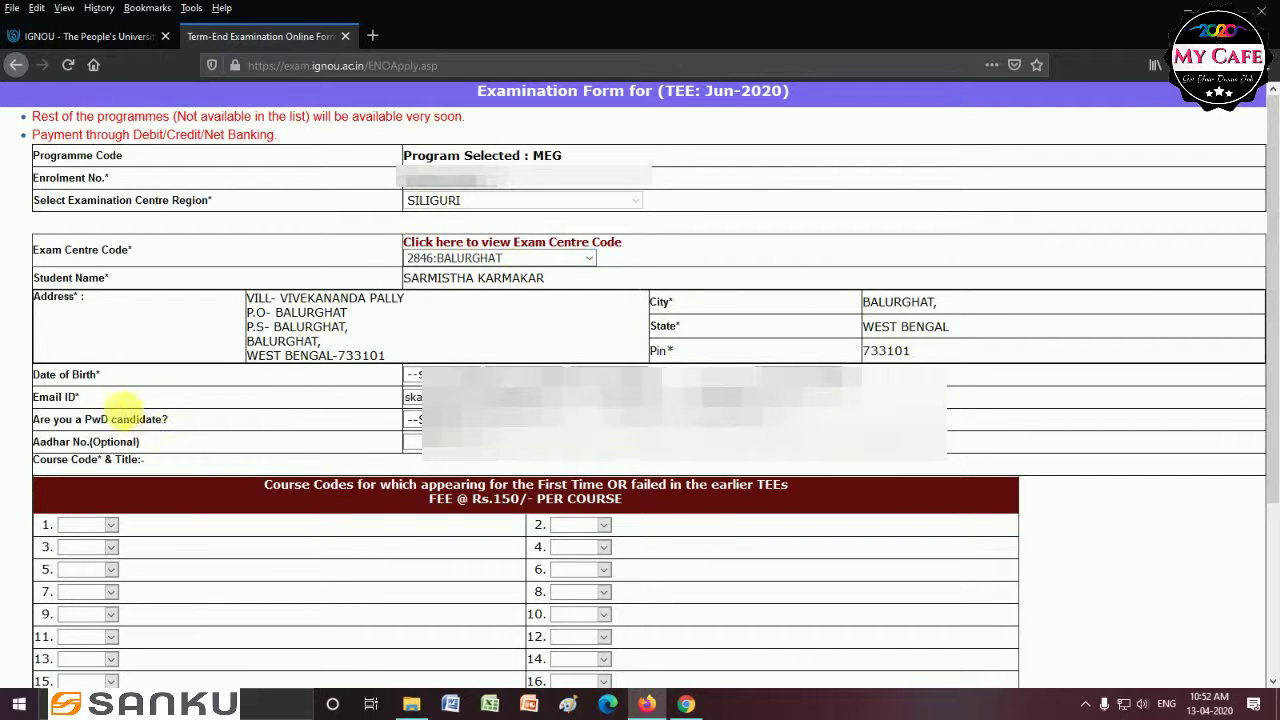
left_click(443, 378)
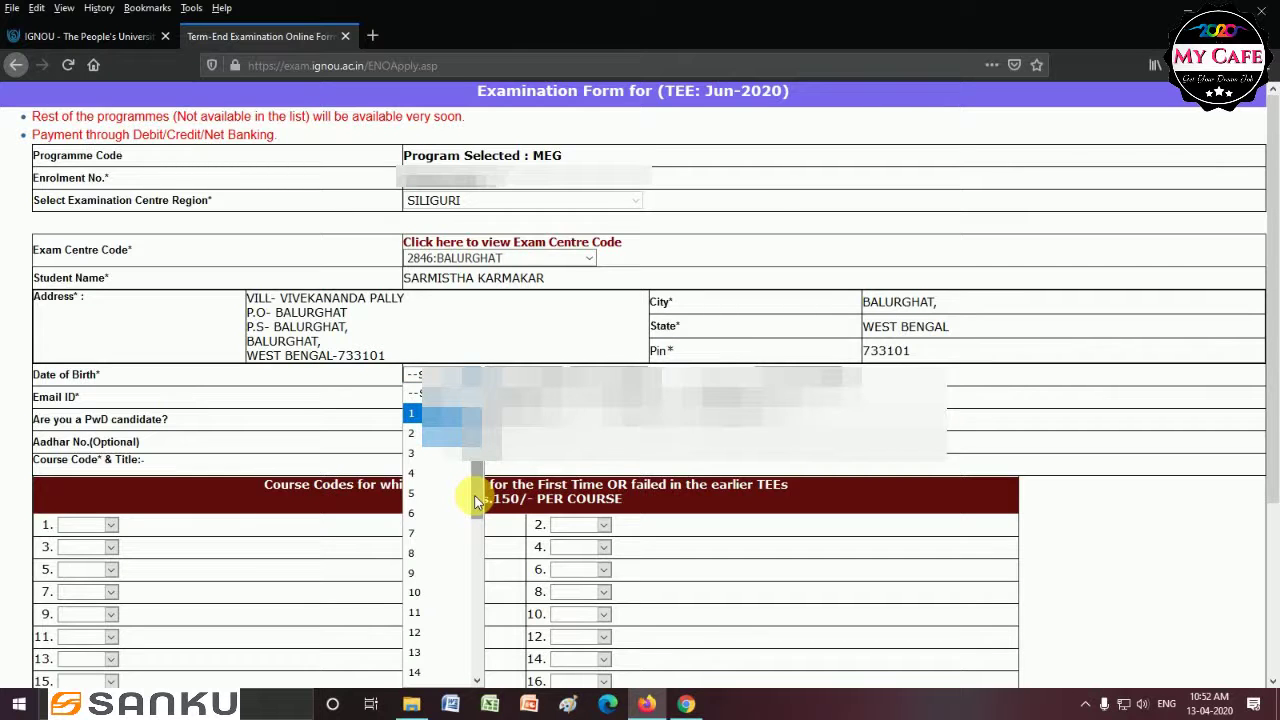
left_click_drag(476, 502, 462, 660)
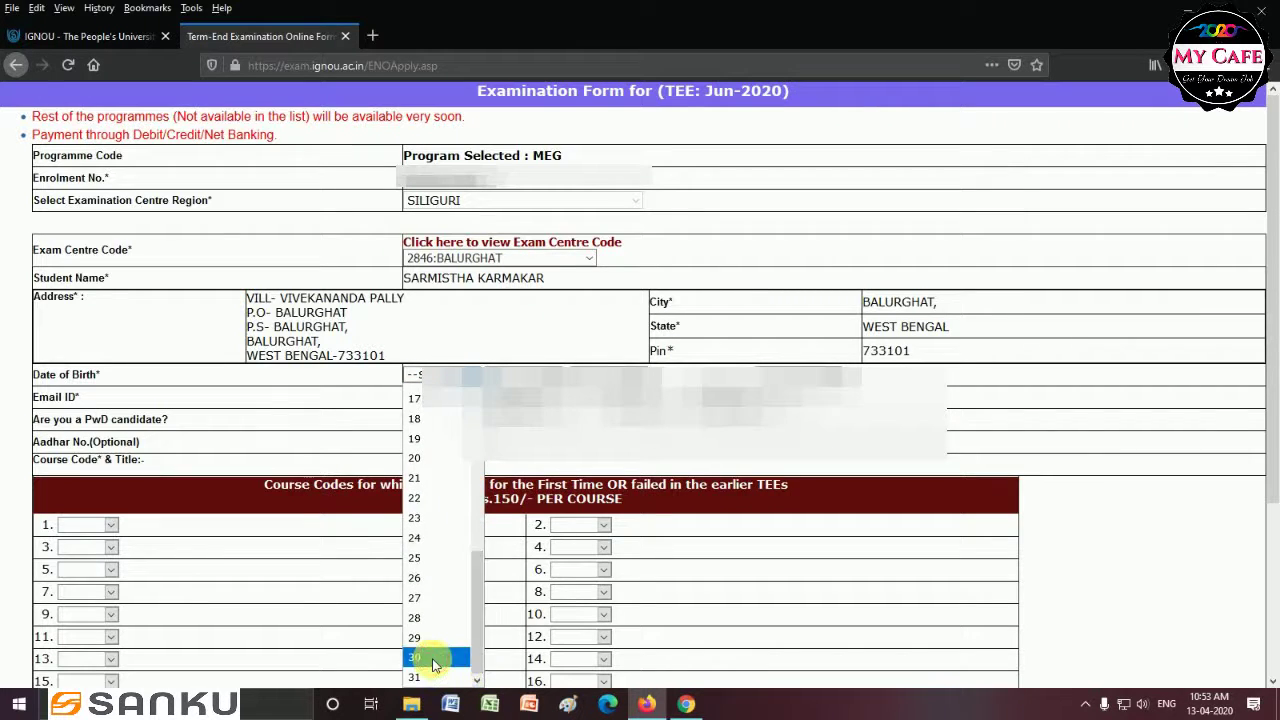
left_click(428, 653)
left_click(540, 380)
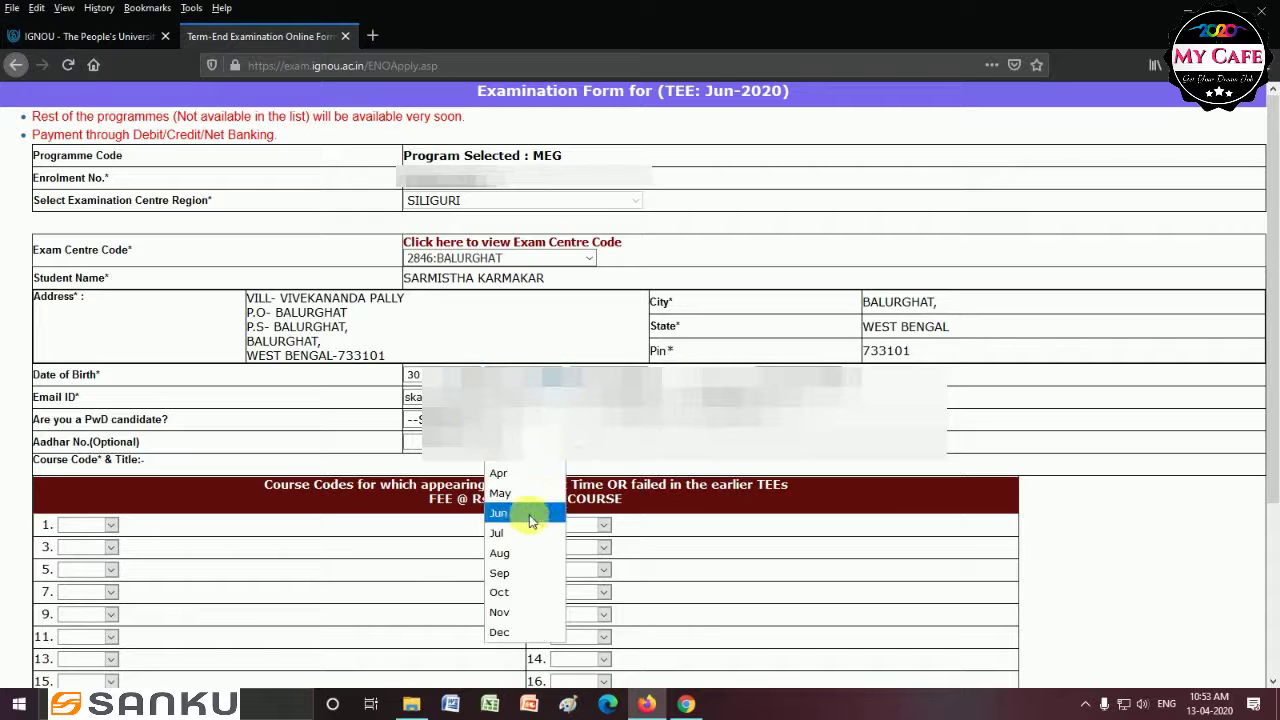
left_click(512, 430)
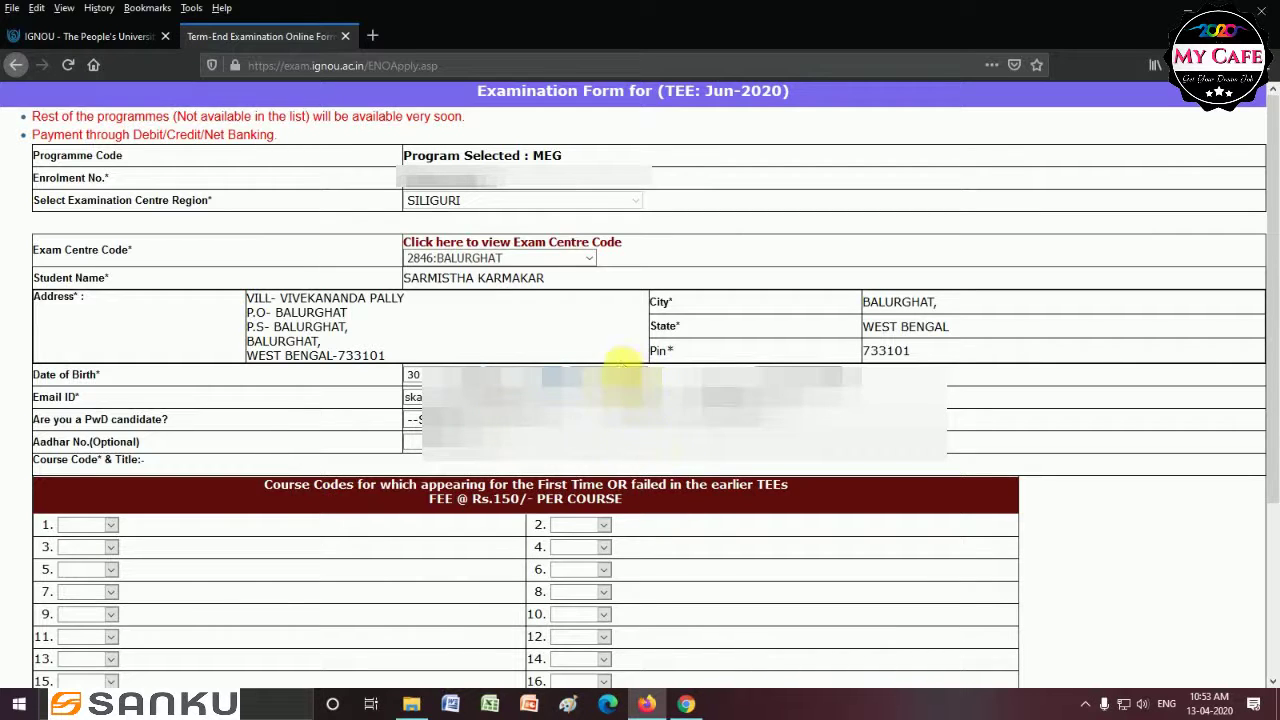
left_click(624, 372)
left_click_drag(644, 476, 645, 646)
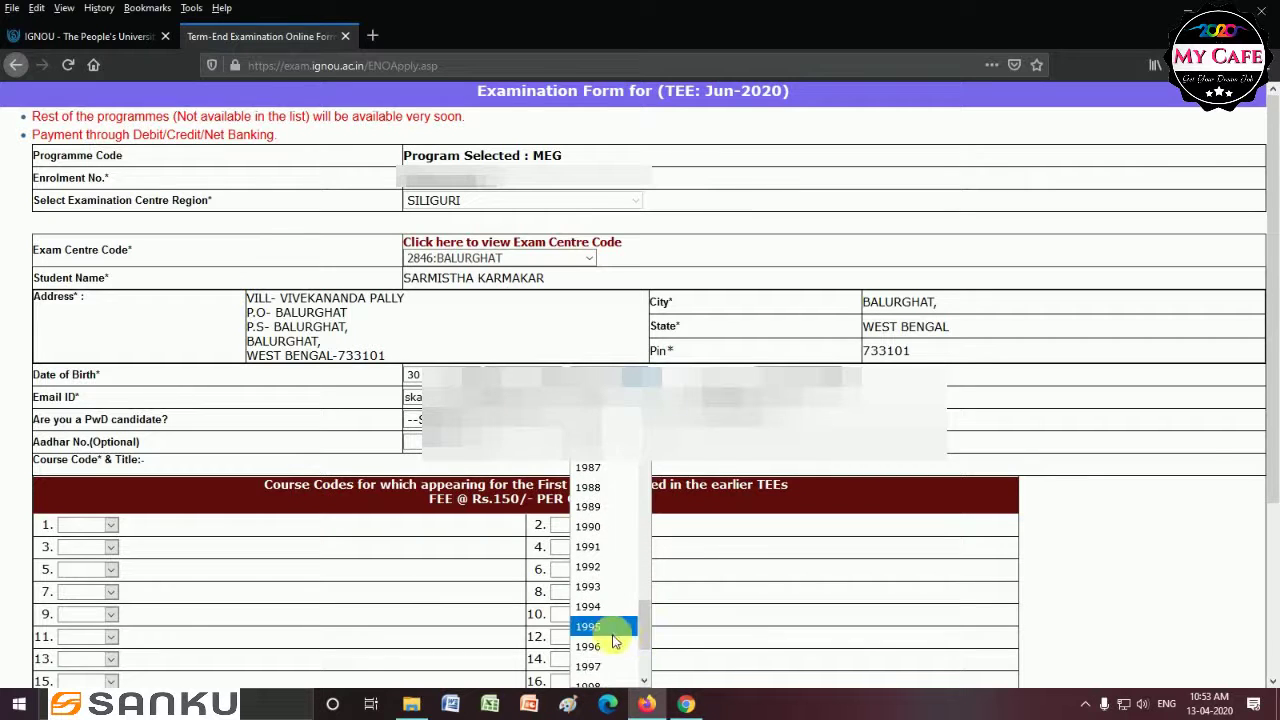
left_click(613, 628)
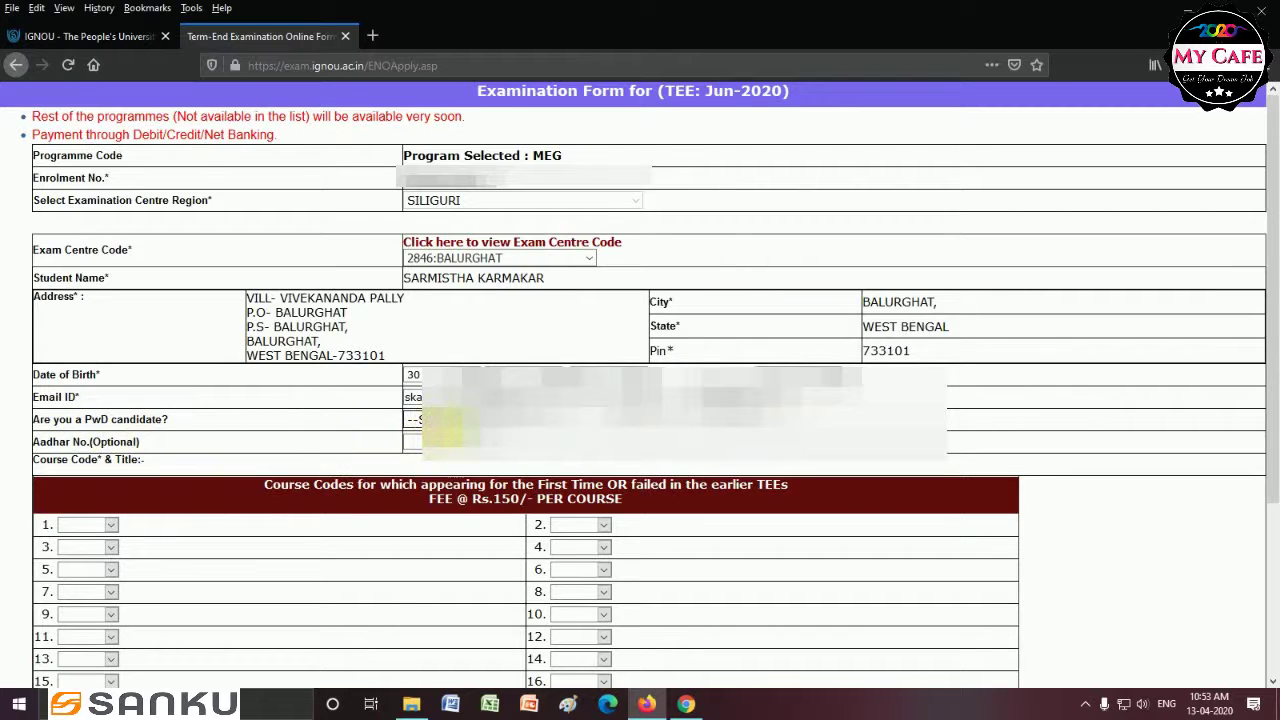
- Answer NO to the PwD candidate question and fill in the student's Aadhar number
left_click(441, 420)
left_click(430, 460)
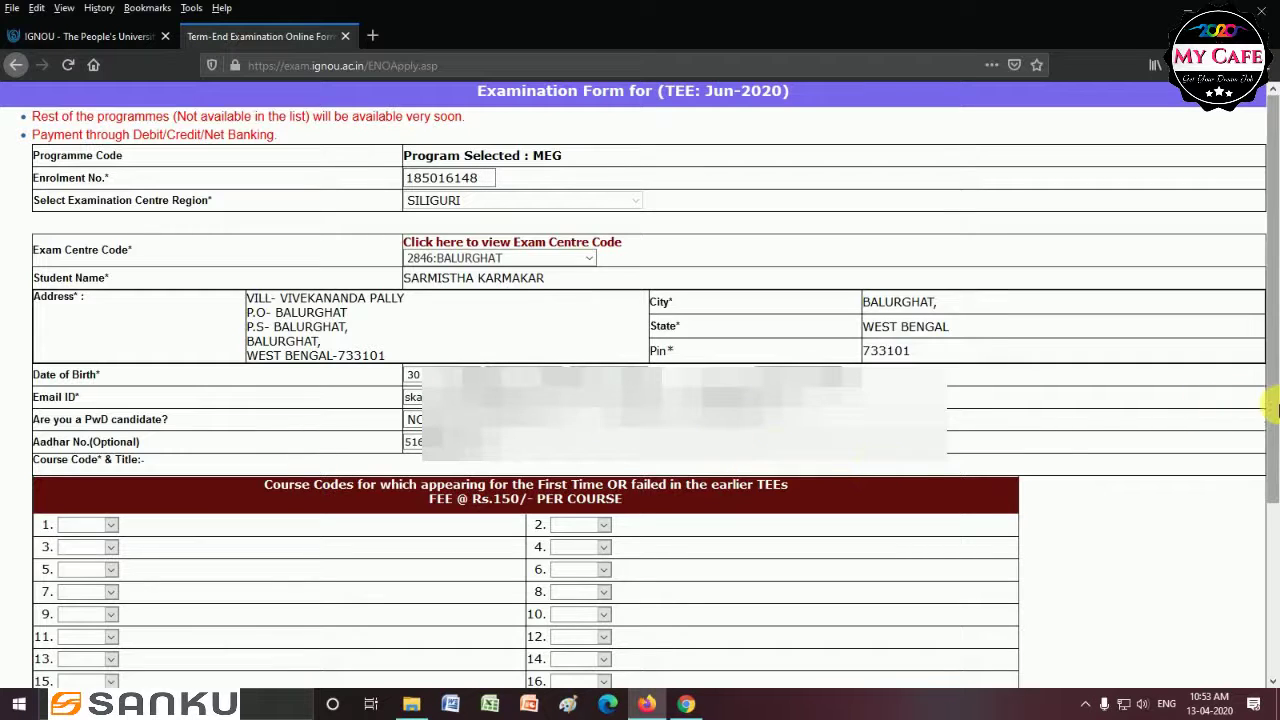
- Select the course codes MEG05, MEG06, MEG07 and MEG12 in course rows 1 to 4
left_click_drag(1274, 415, 1274, 540)
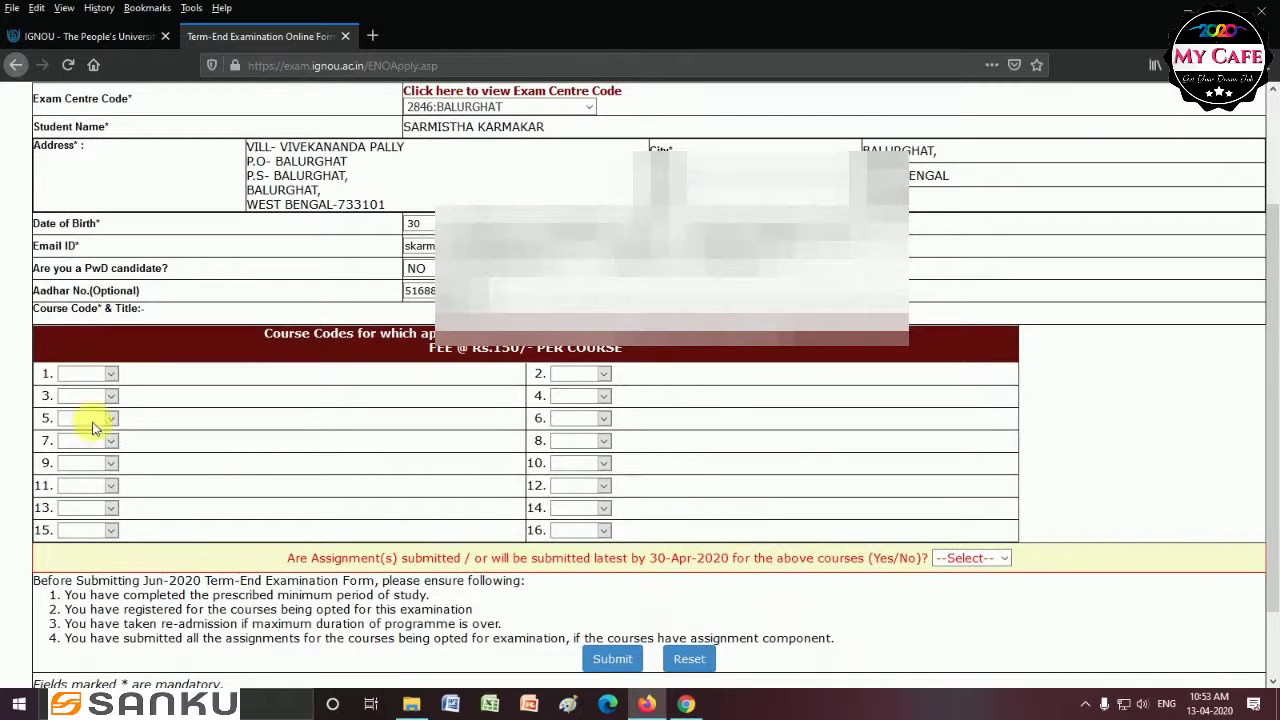
left_click(90, 375)
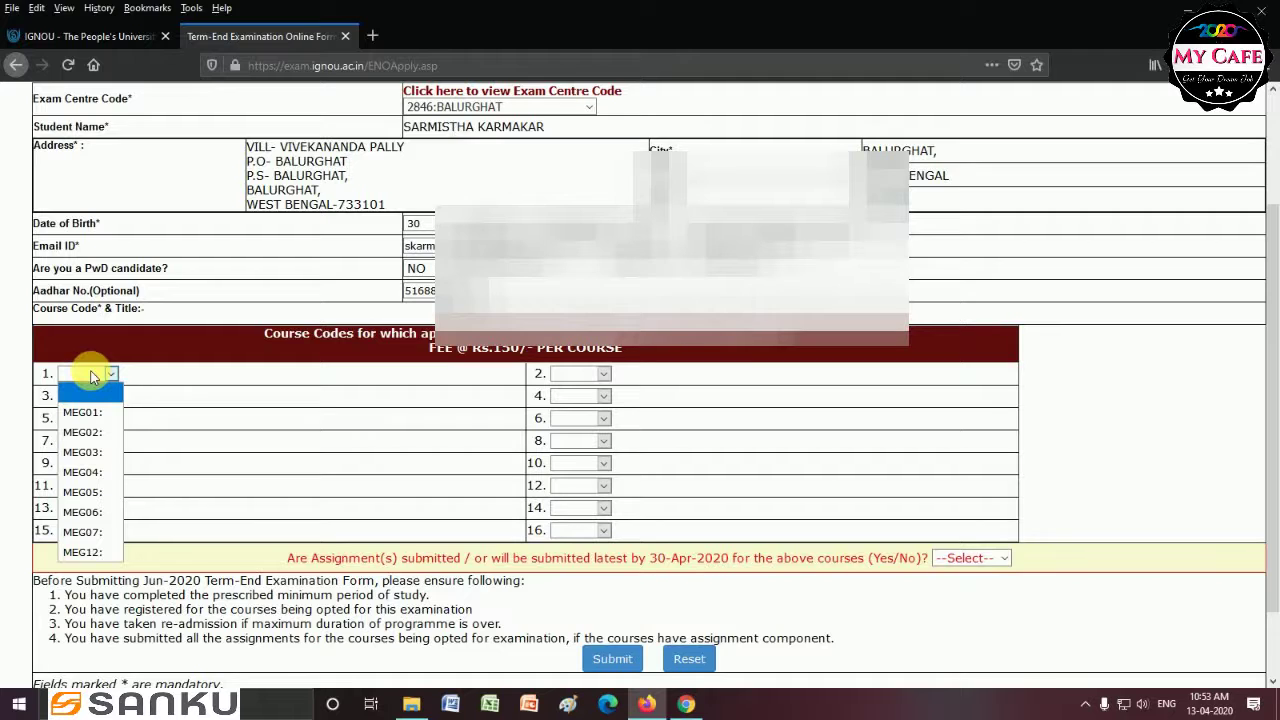
left_click(95, 492)
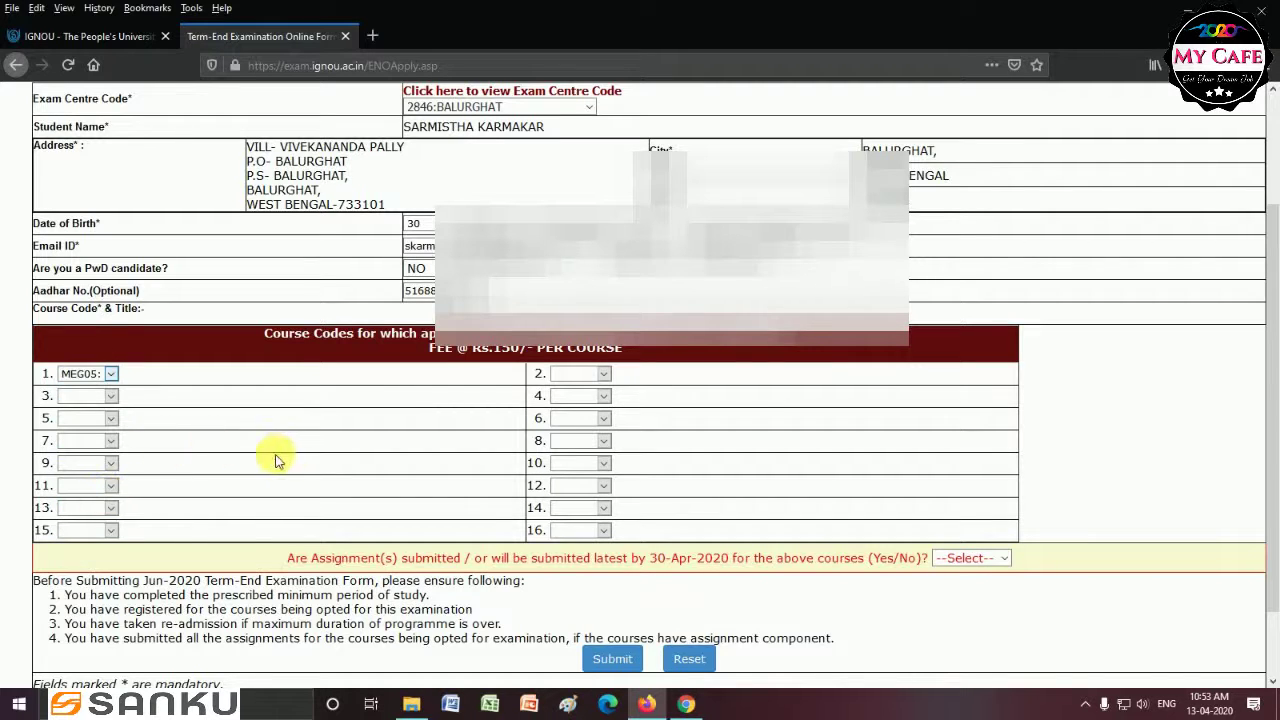
left_click(601, 378)
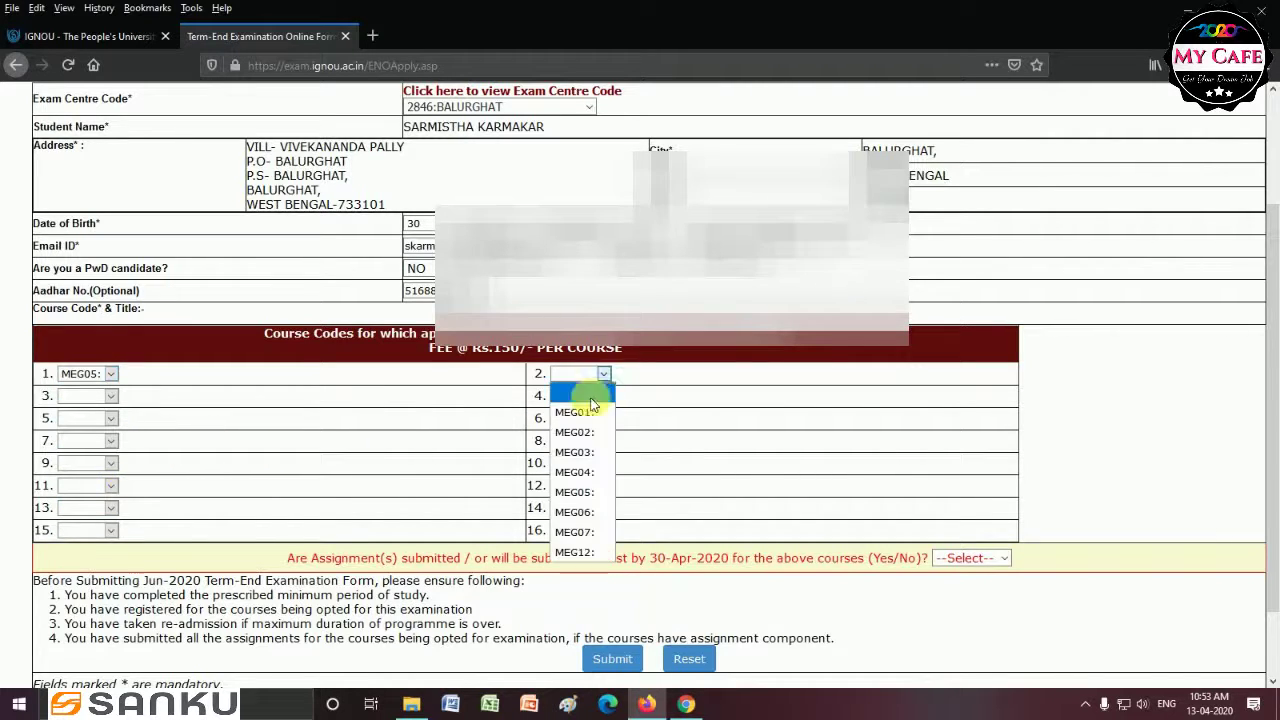
left_click(590, 508)
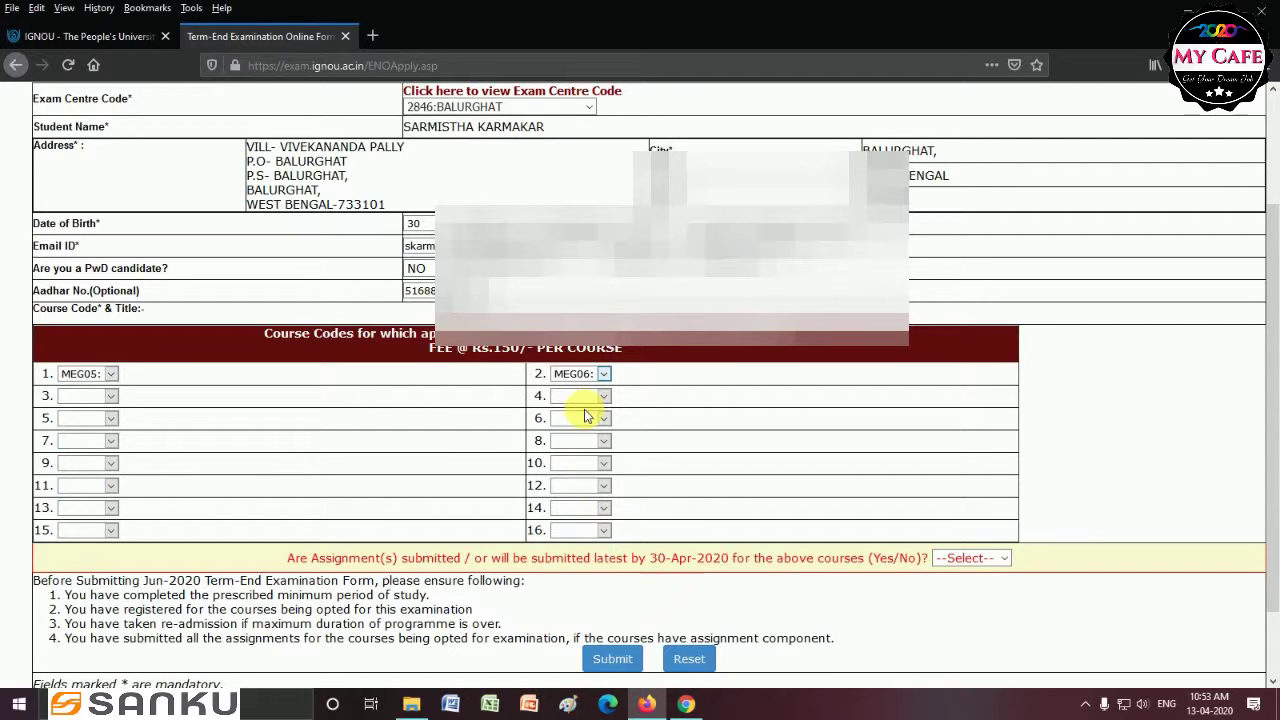
left_click(108, 399)
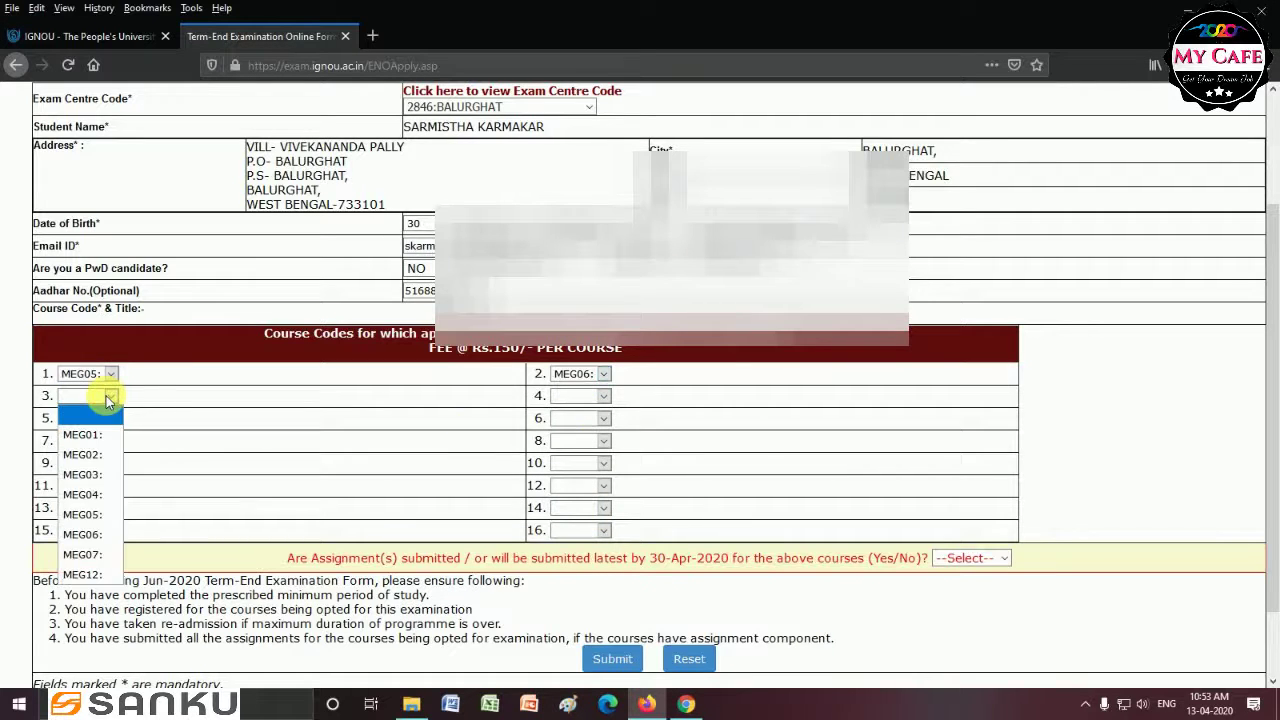
left_click(109, 556)
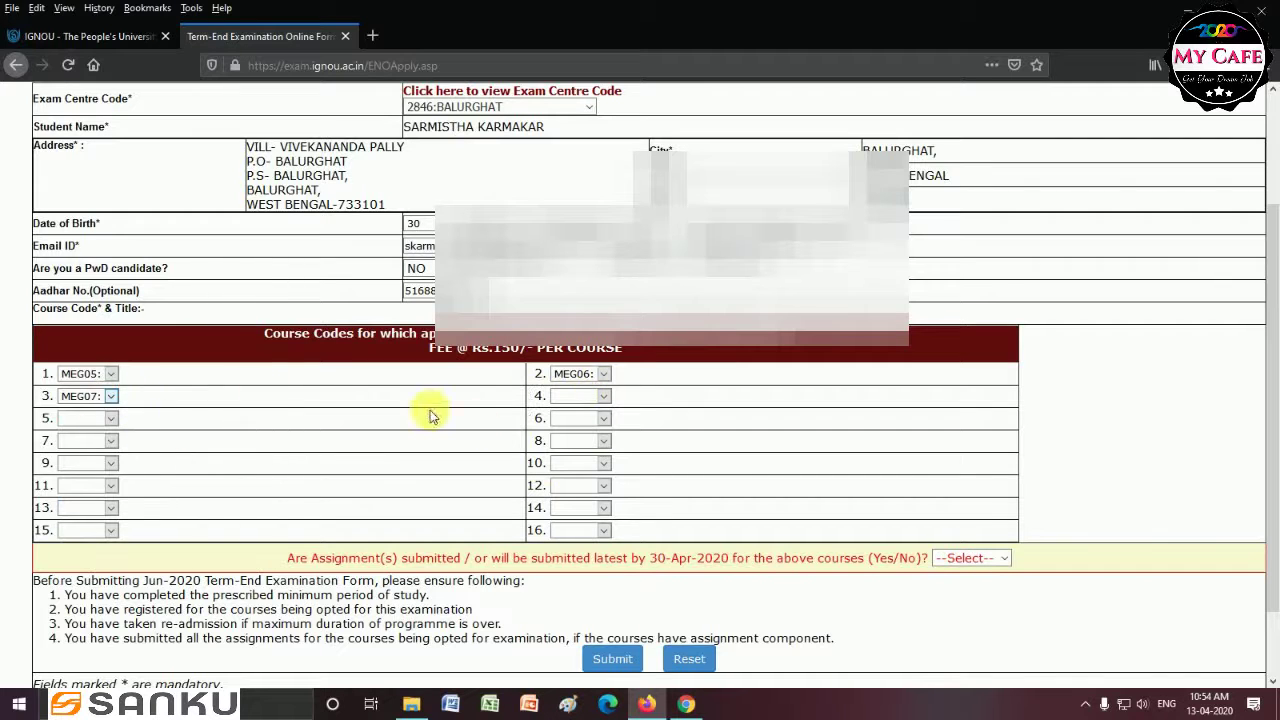
left_click(598, 399)
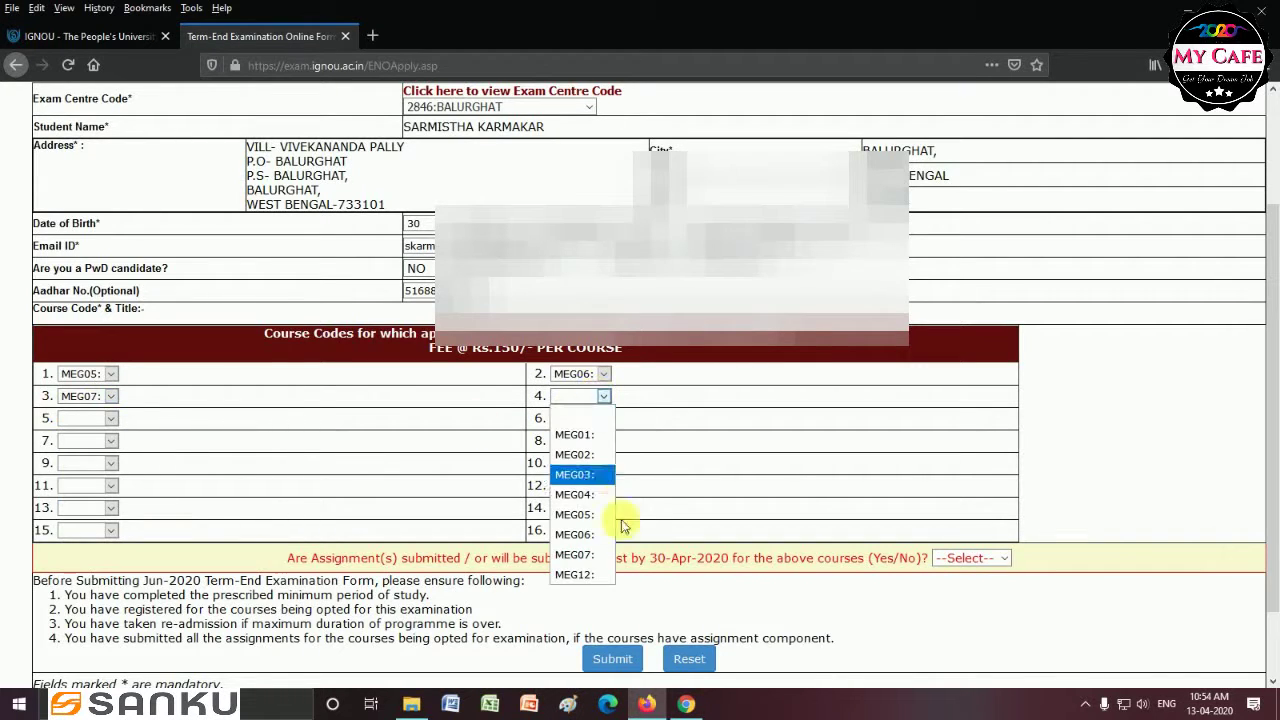
left_click(592, 571)
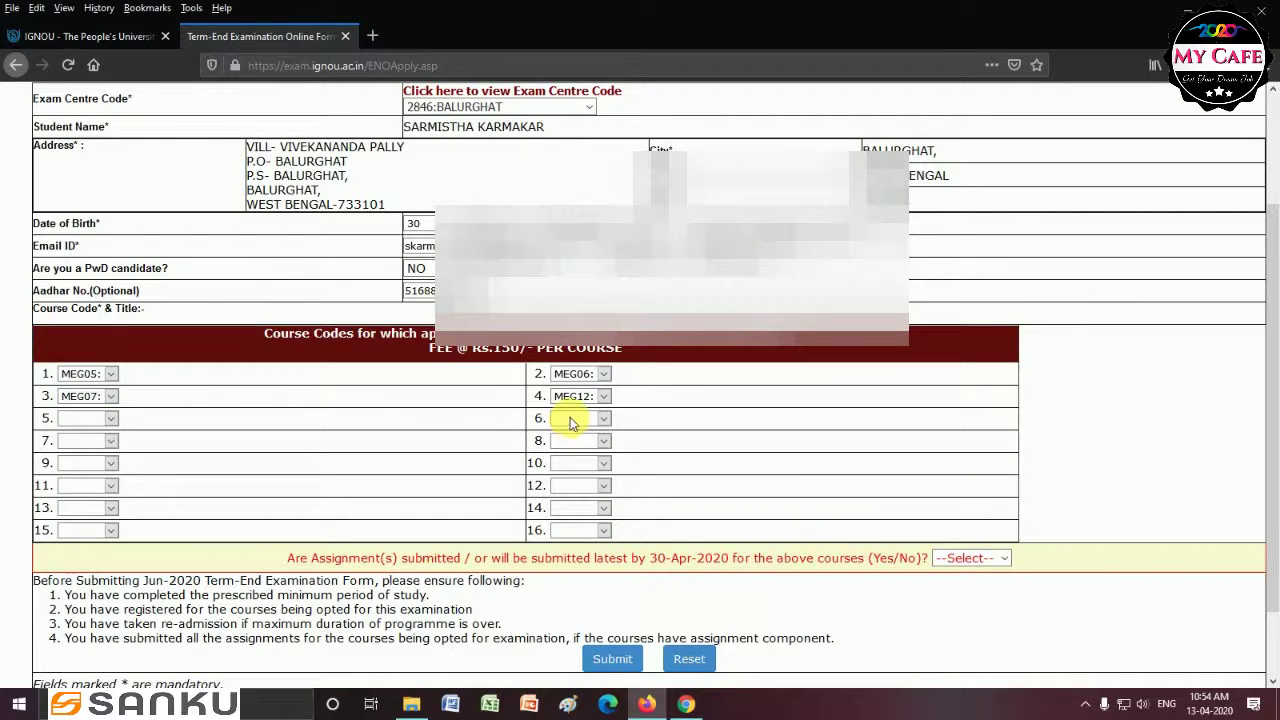
scroll(1273, 572, "down", 1)
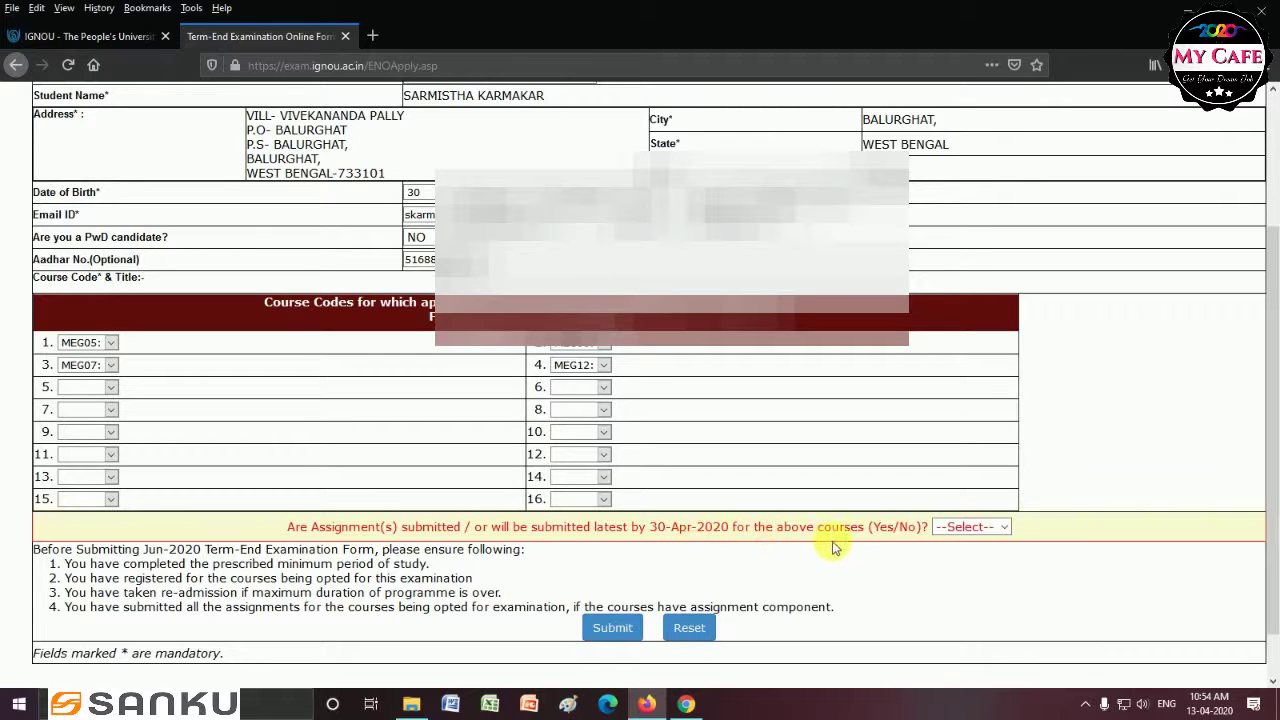
- Answer YES to the question about assignments submitted by 30-Apr-2020 and submit the examination form
left_click(963, 527)
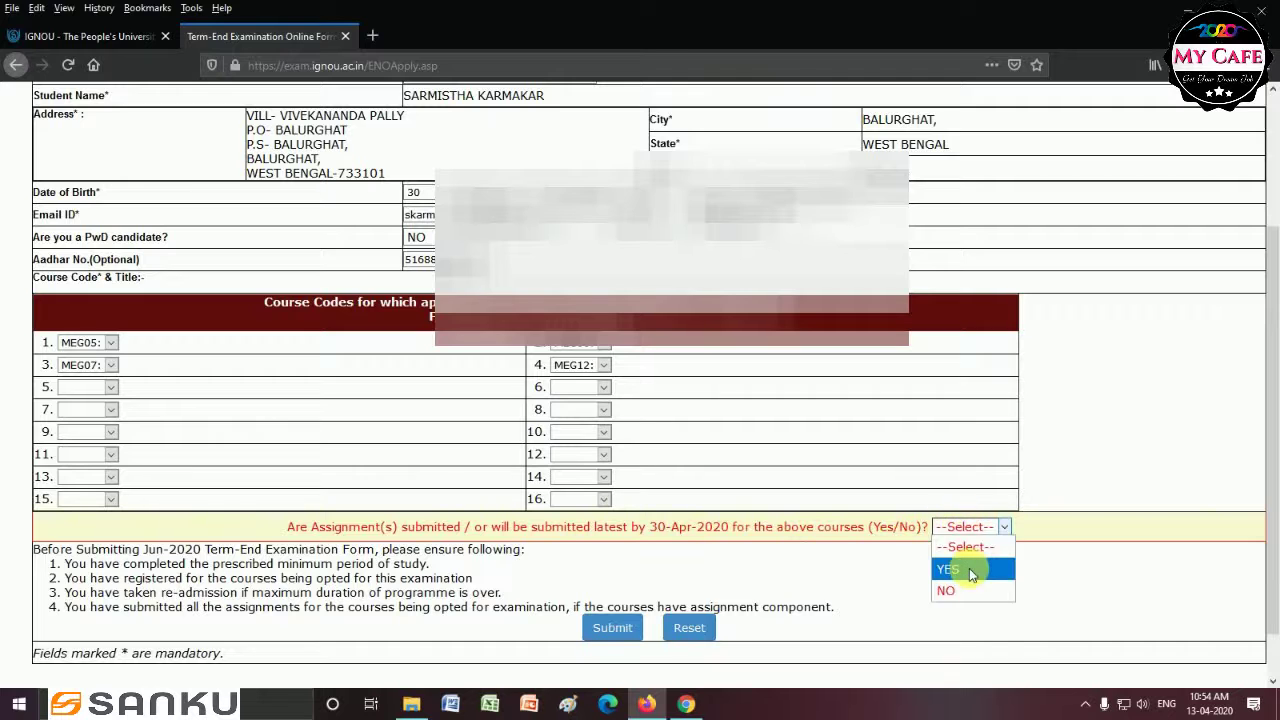
left_click(969, 568)
scroll(1275, 562, "down", 1)
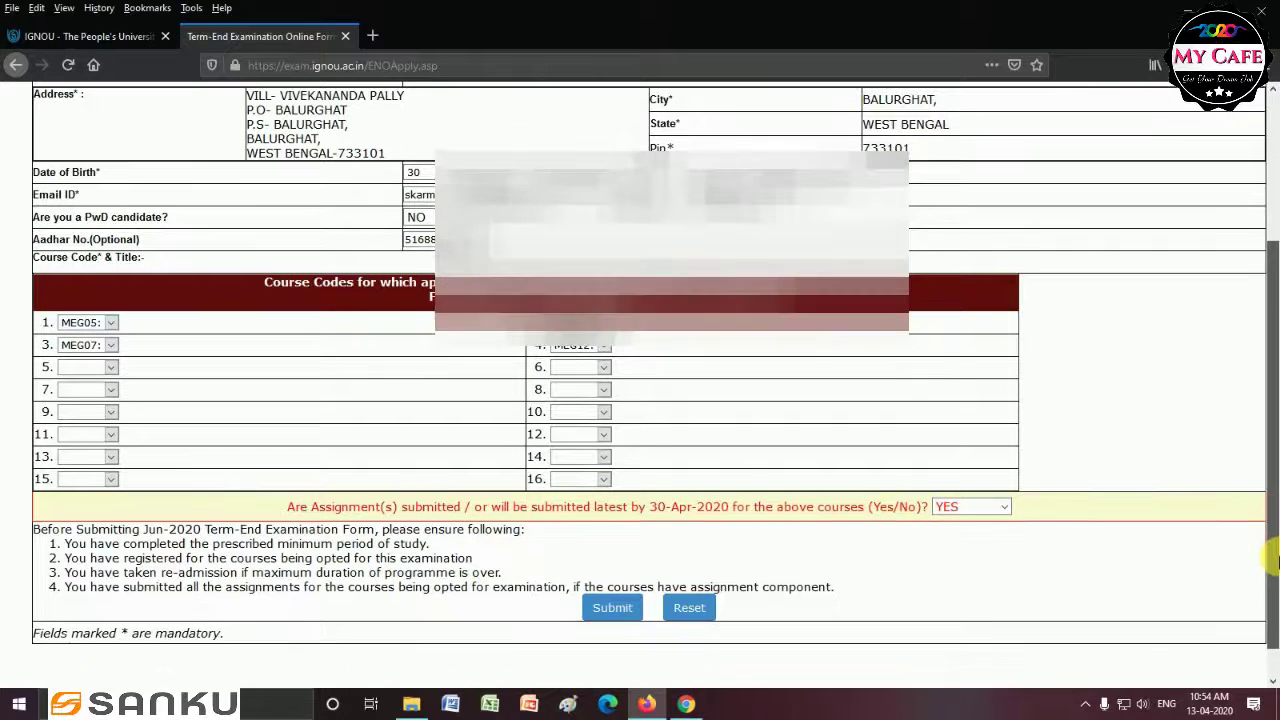
left_click(614, 610)
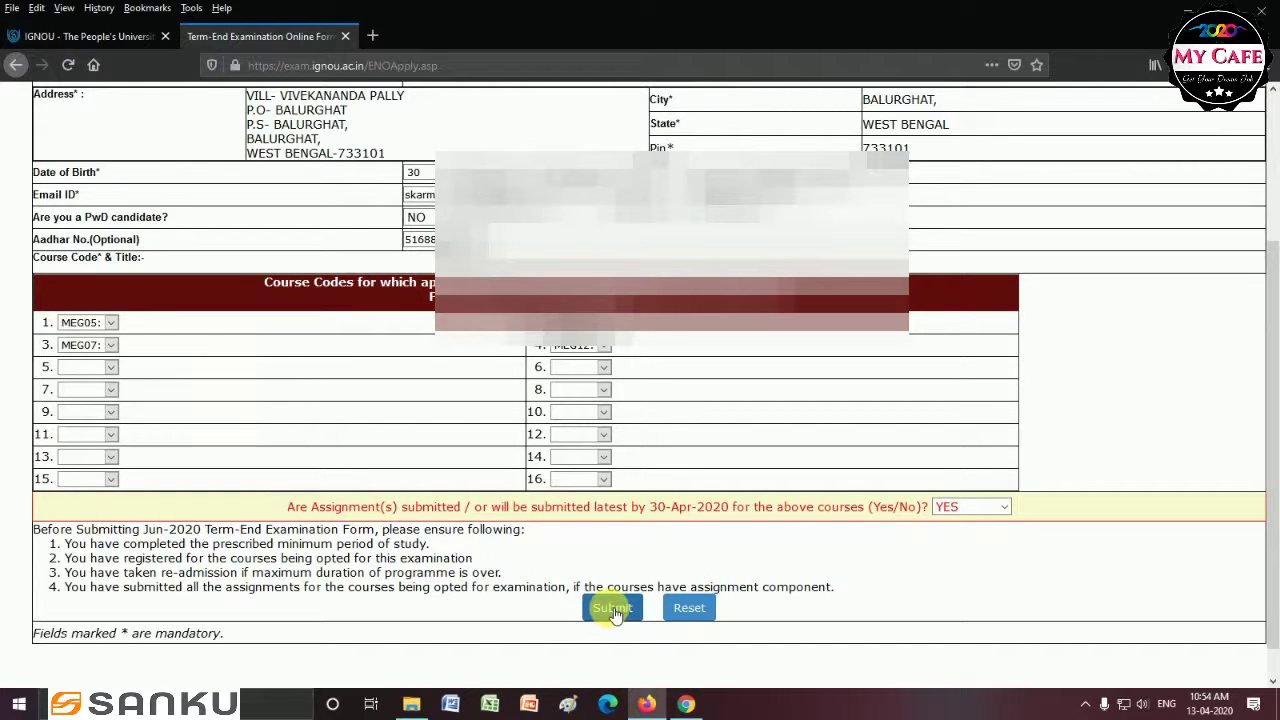
left_click(614, 610)
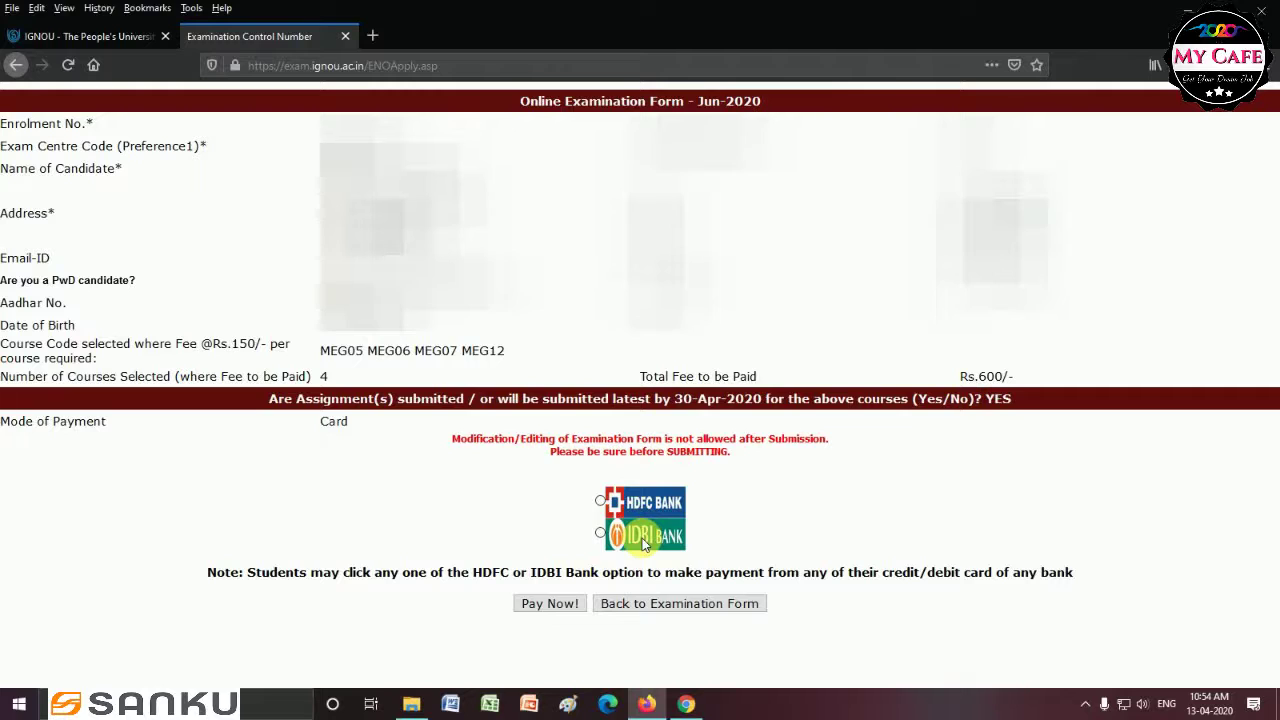
- Choose HDFC Bank for the card payment of the examination fee and proceed to its payment gateway
left_click(601, 502)
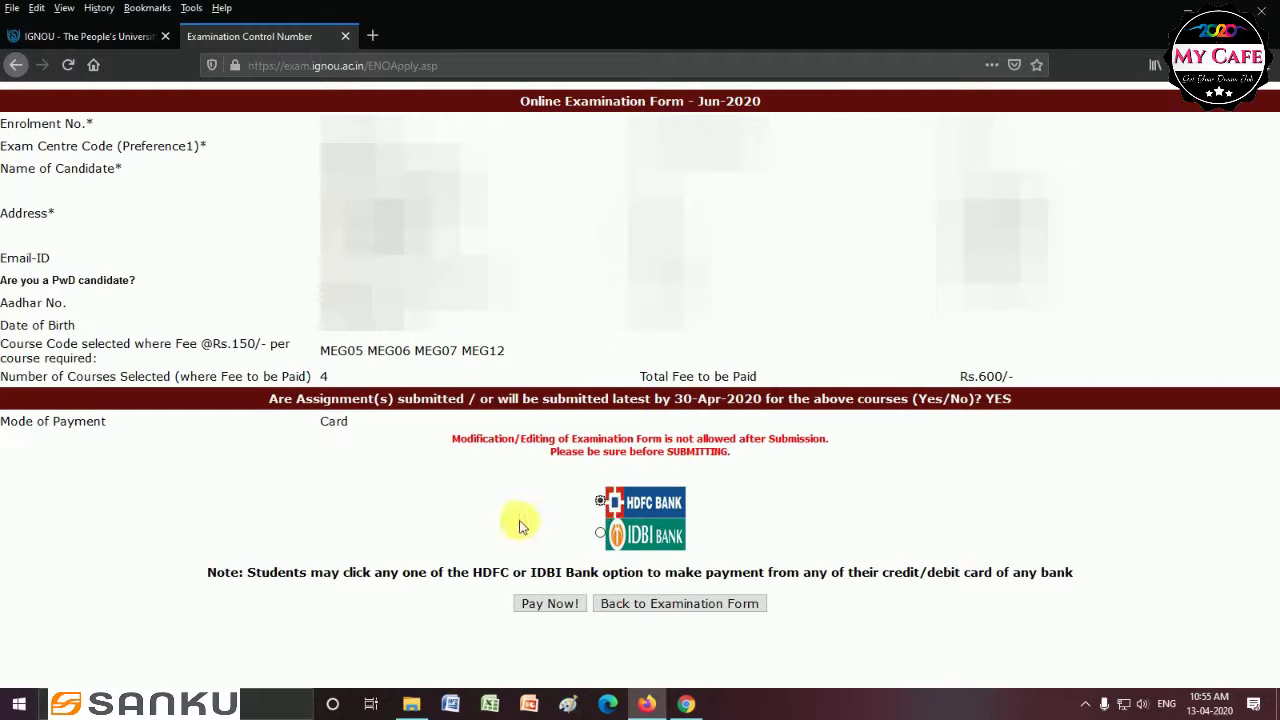
left_click(550, 604)
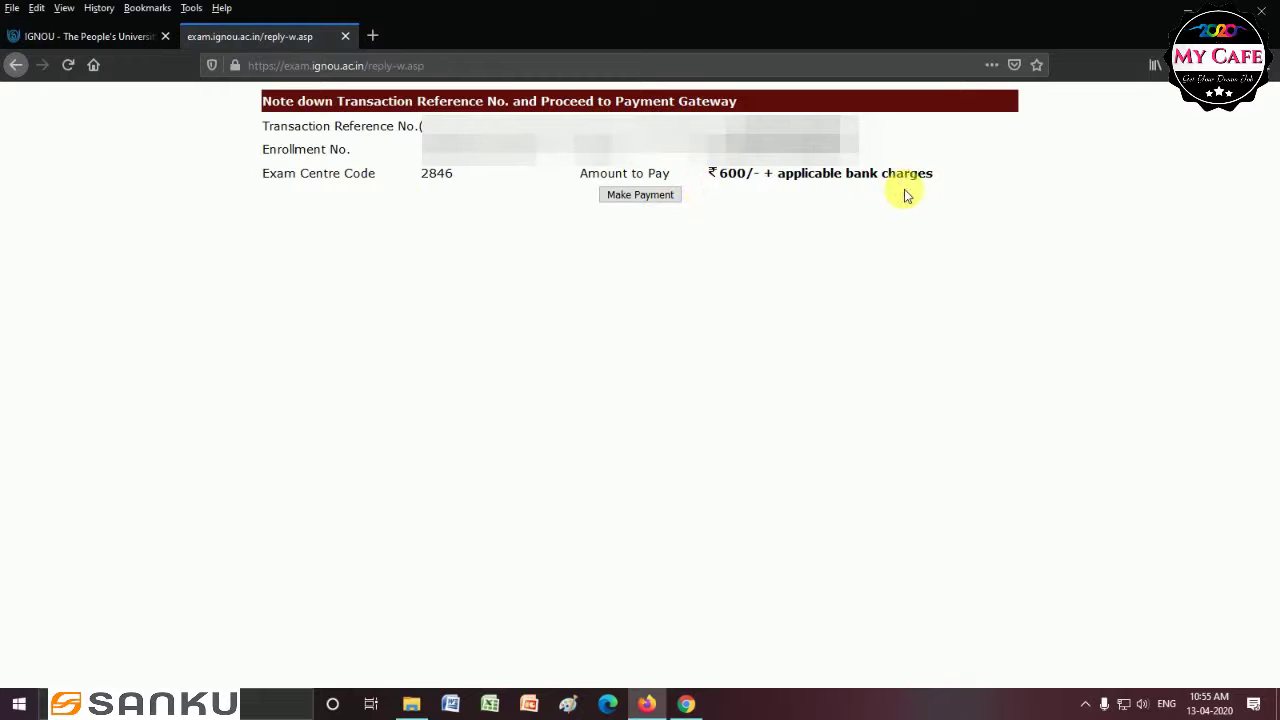
left_click(632, 196)
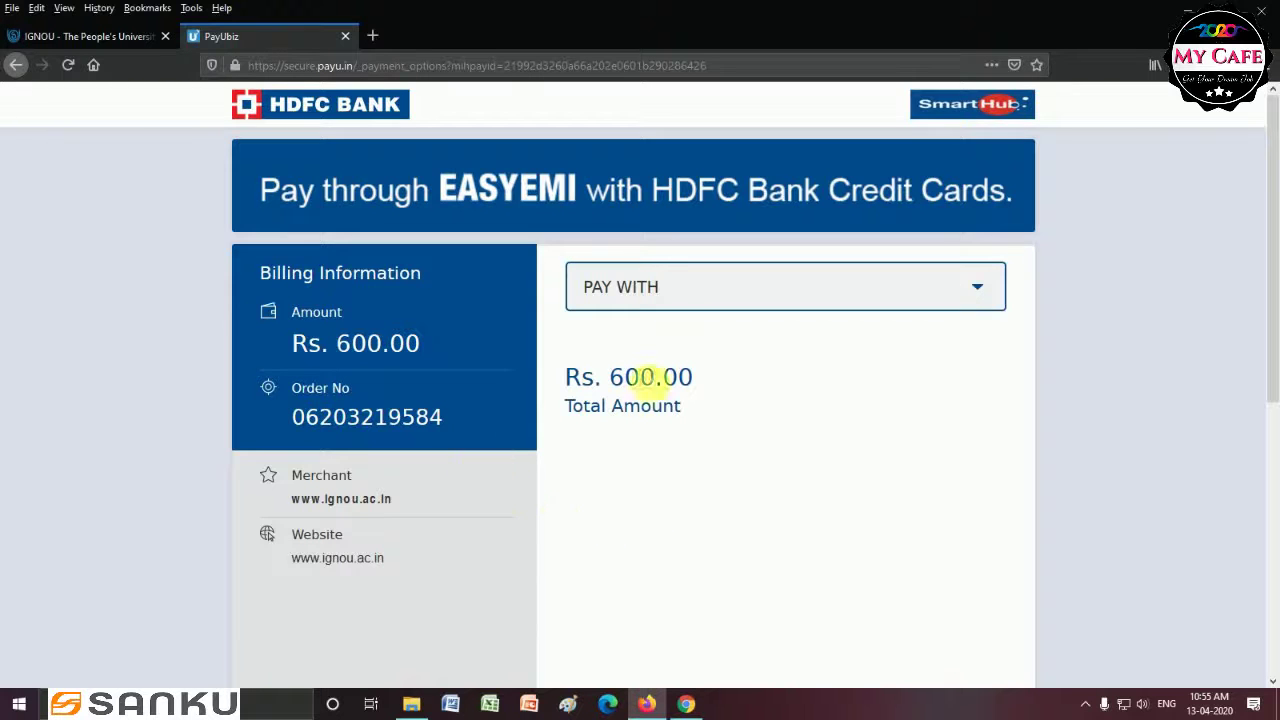
- Set the payment method to OTHER BANK DEBIT CARD and the debit card type to MasterCard Debit Cards
left_click(667, 297)
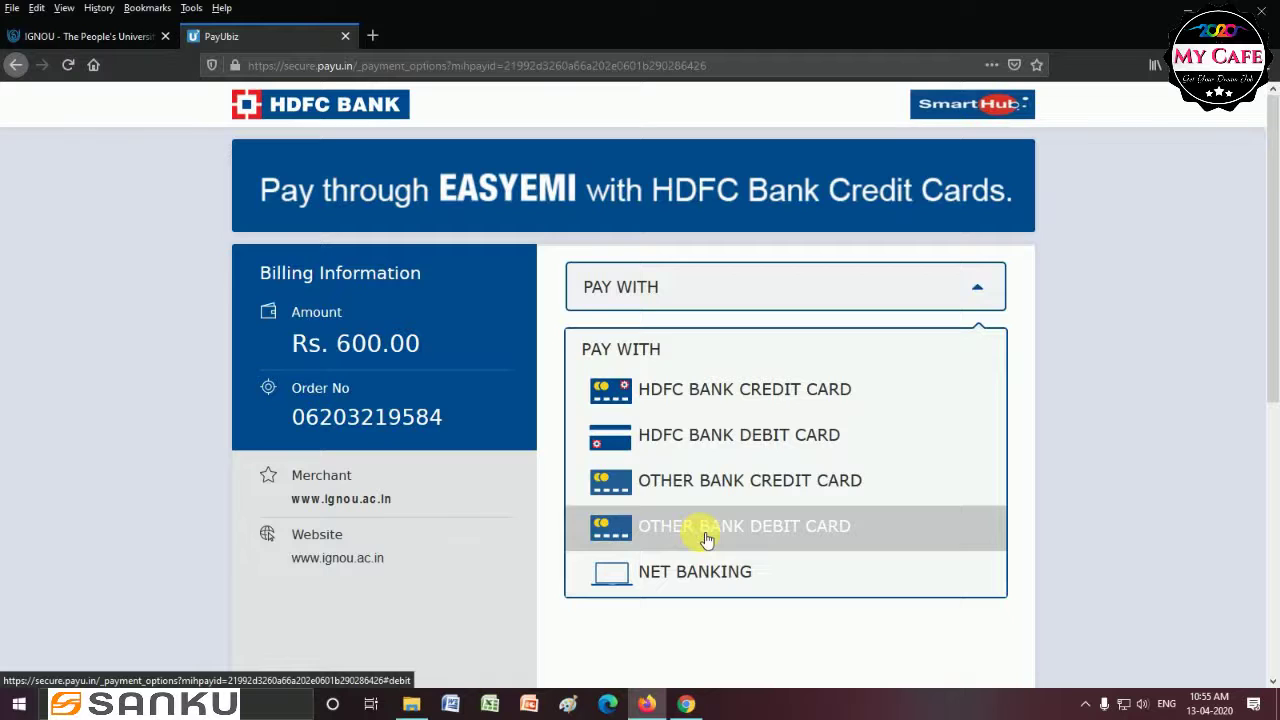
left_click(796, 532)
scroll(709, 394, "down", 1)
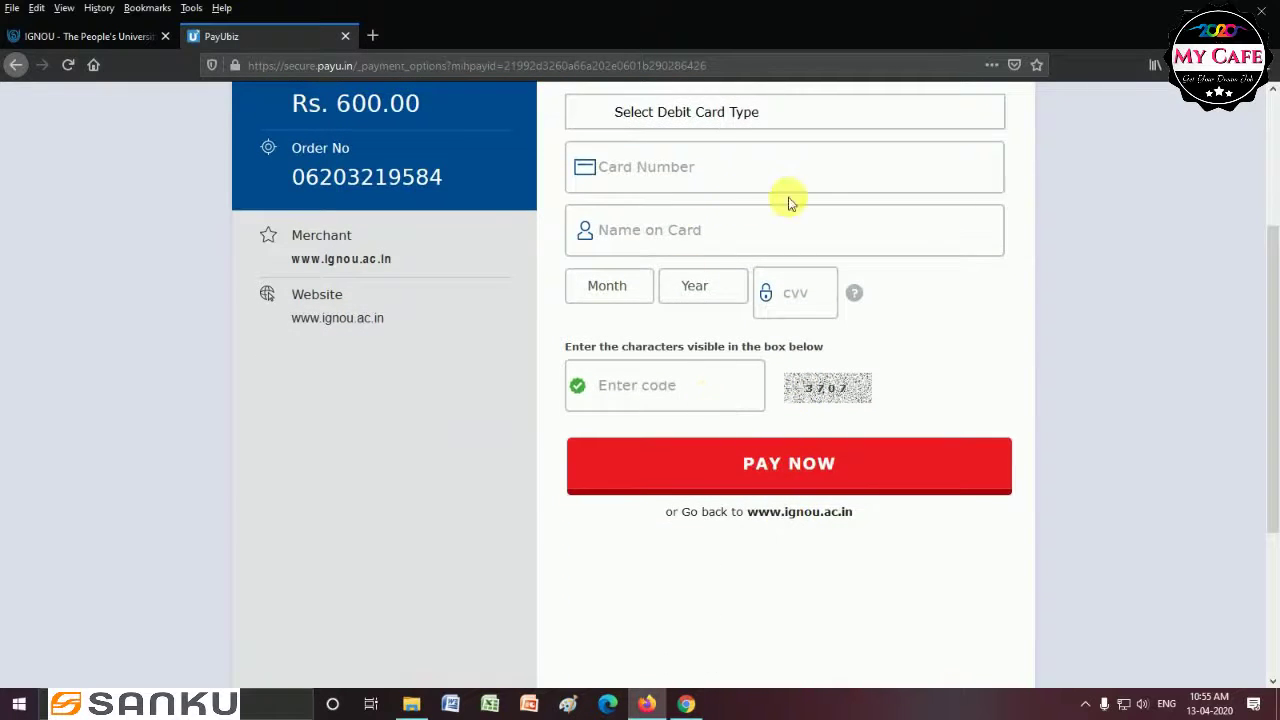
scroll(1150, 300, "up", 1)
left_click(707, 187)
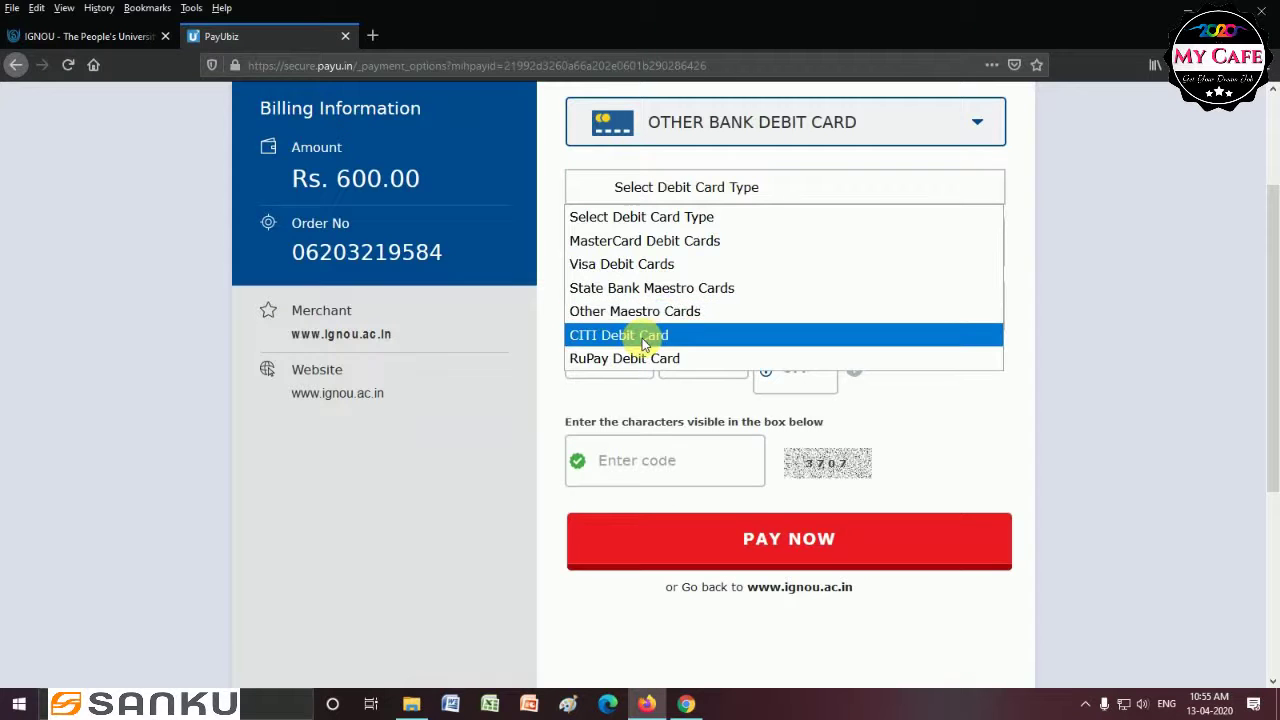
left_click(648, 242)
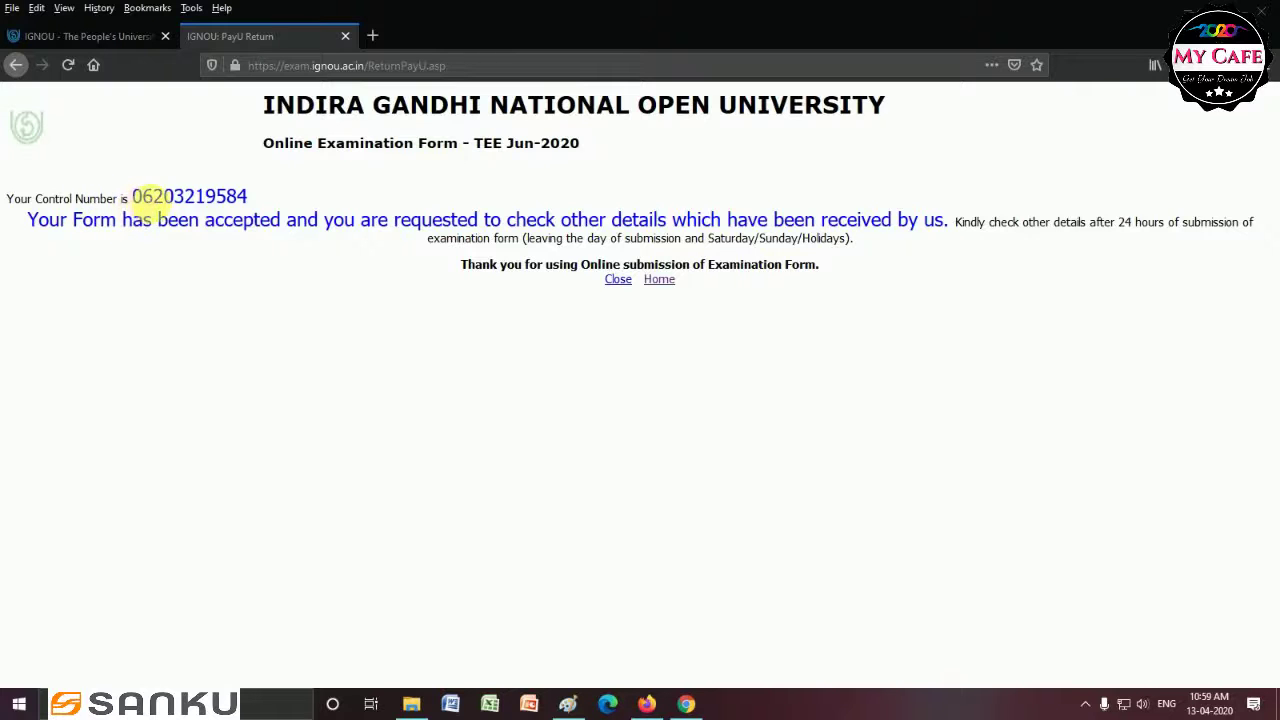
- Highlight the control number in the form acceptance message
left_click_drag(143, 200, 251, 197)
right_click(246, 215)
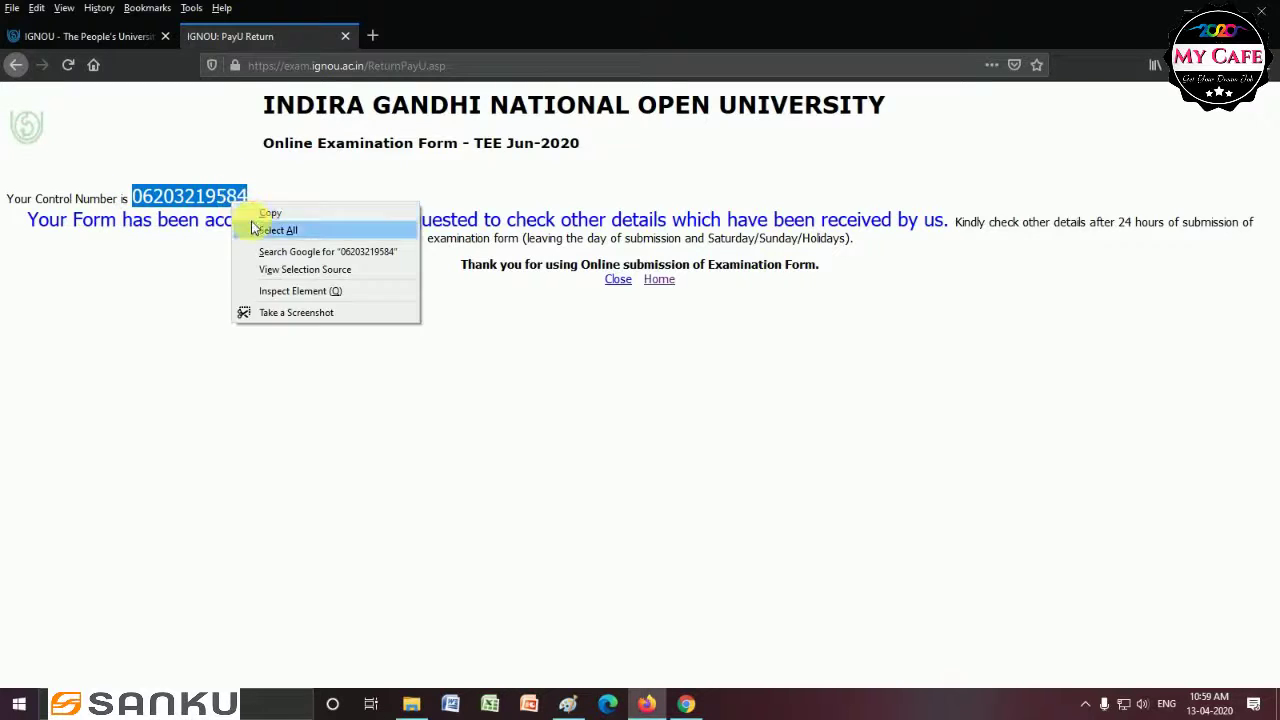
left_click(265, 232)
left_click(245, 313)
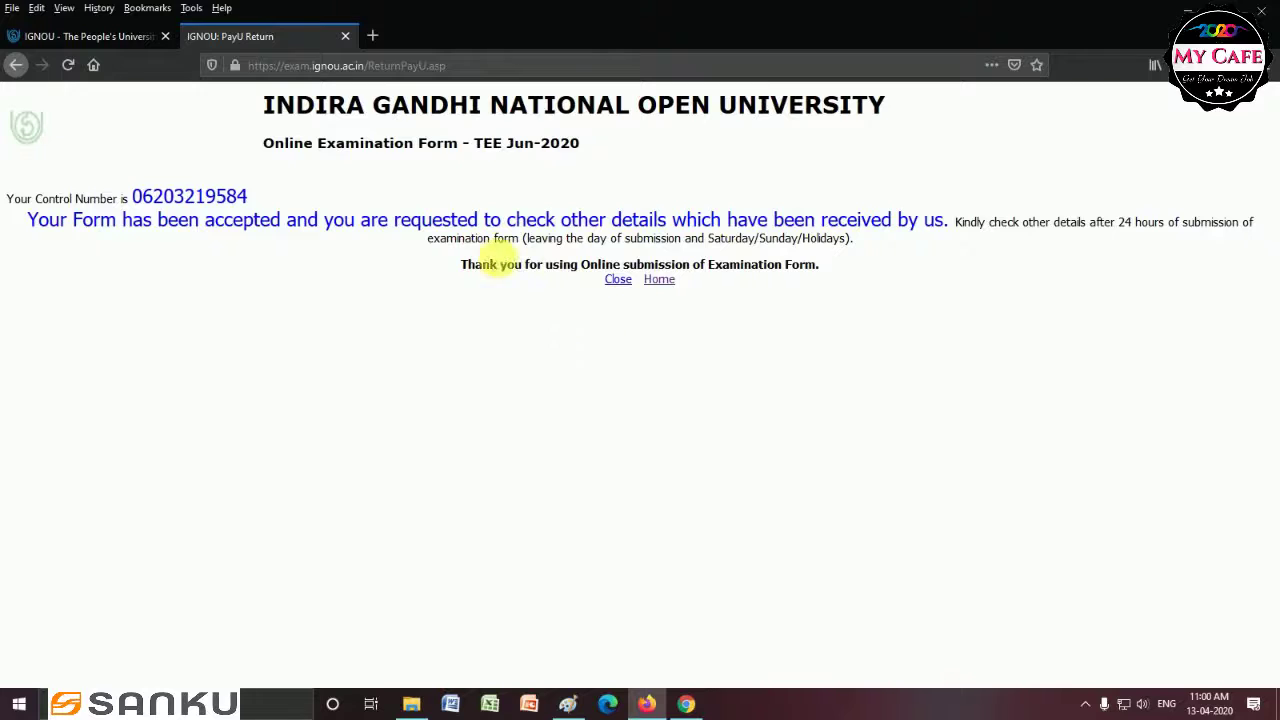
- Close the acceptance page and open the status check for registered students through the June 2020 examination form alert
left_click(619, 282)
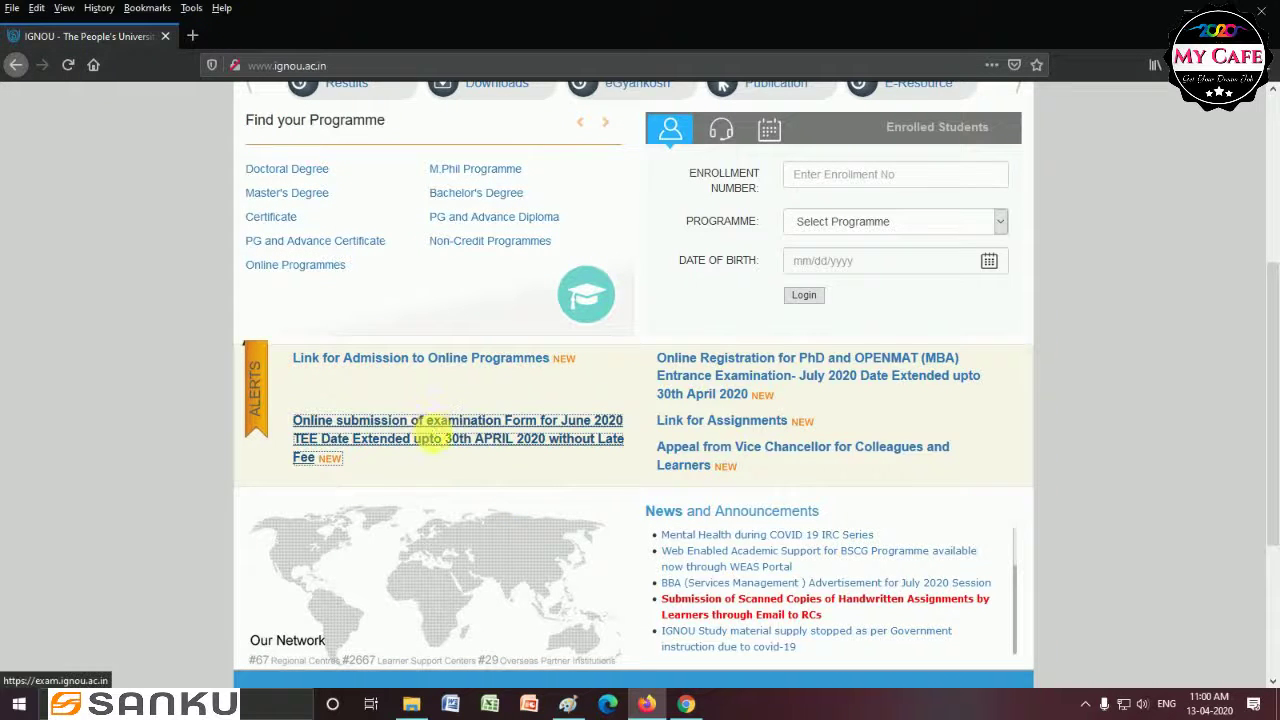
left_click(440, 428)
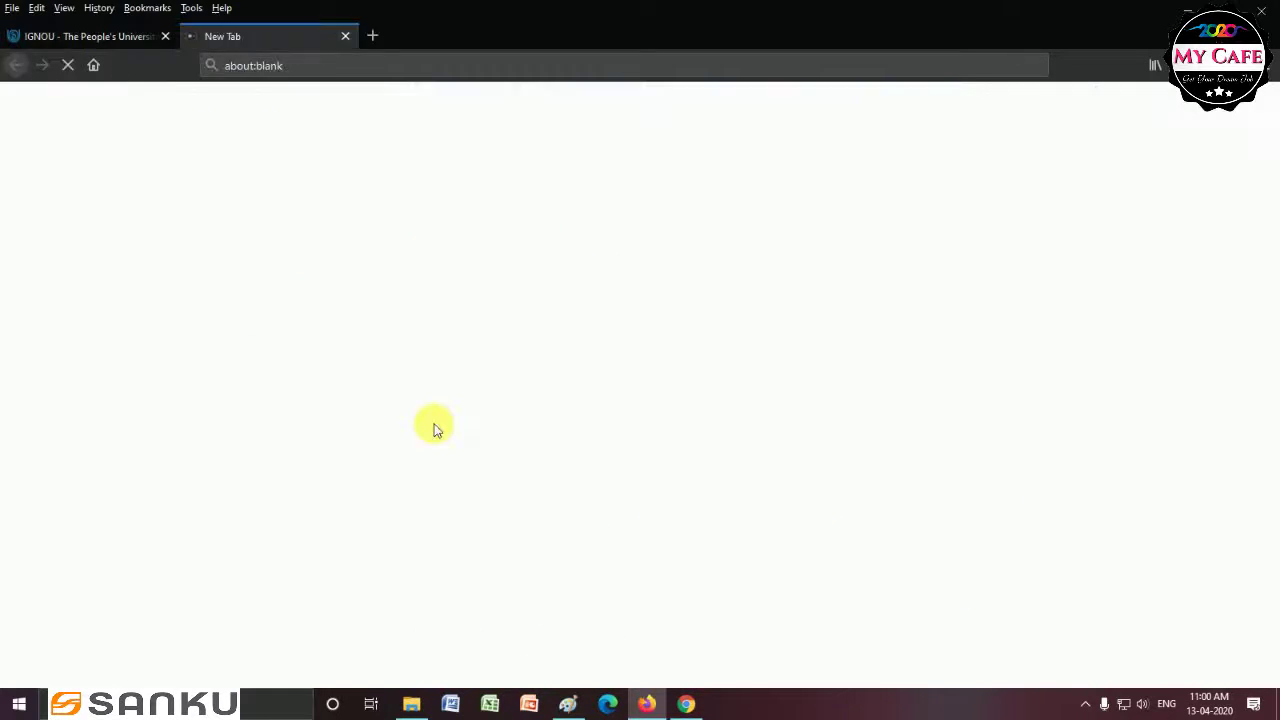
scroll(1240, 520, "down", 15)
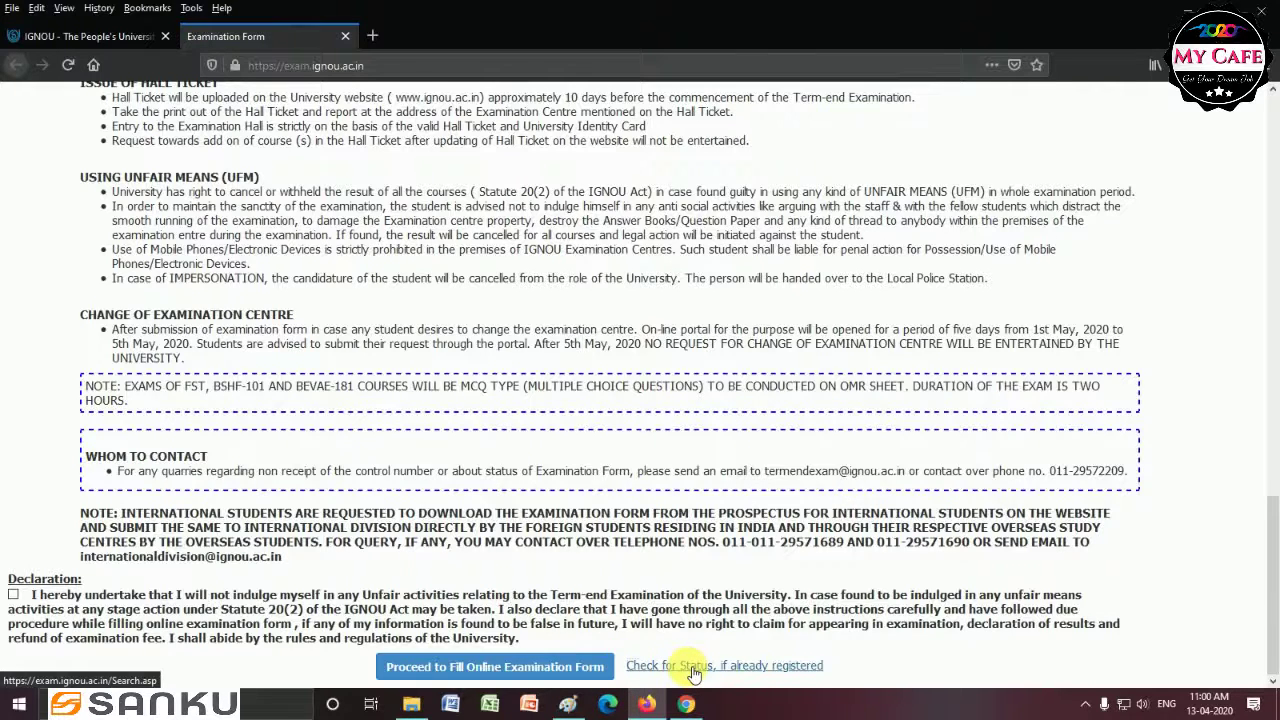
left_click(691, 668)
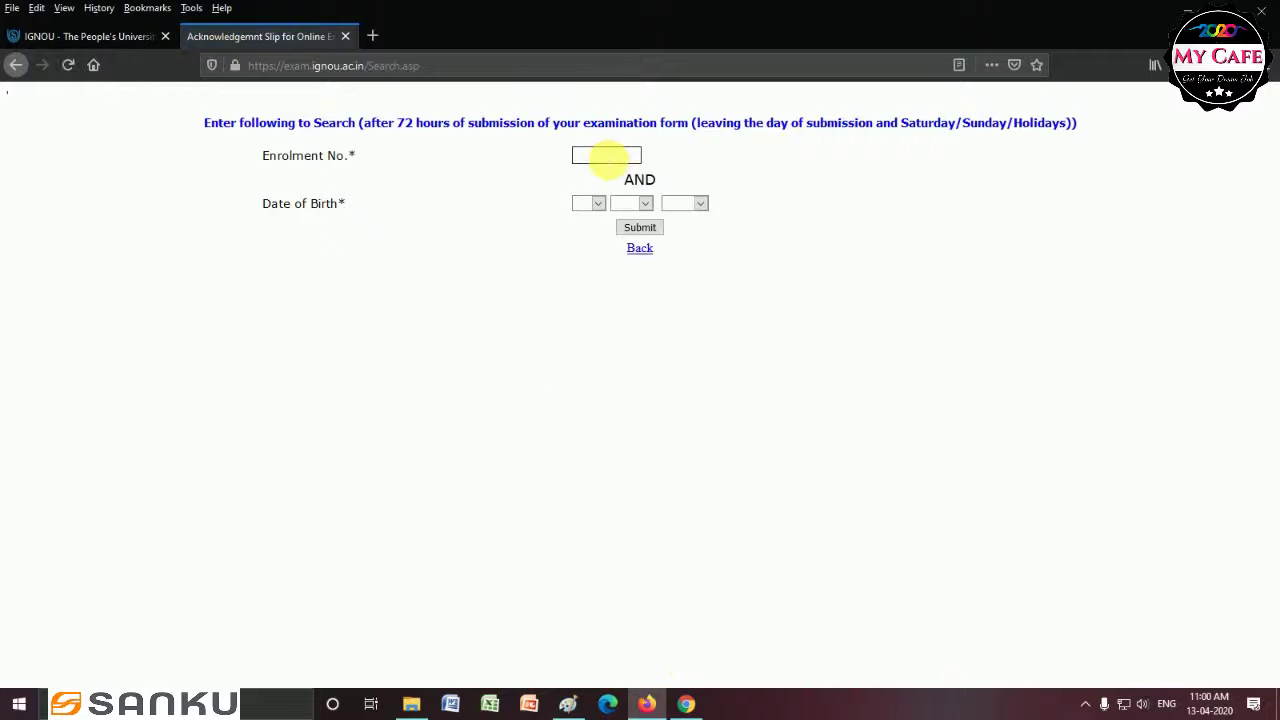
- Search for the submitted examination form with the student's enrolment number and date of birth
left_click(606, 156)
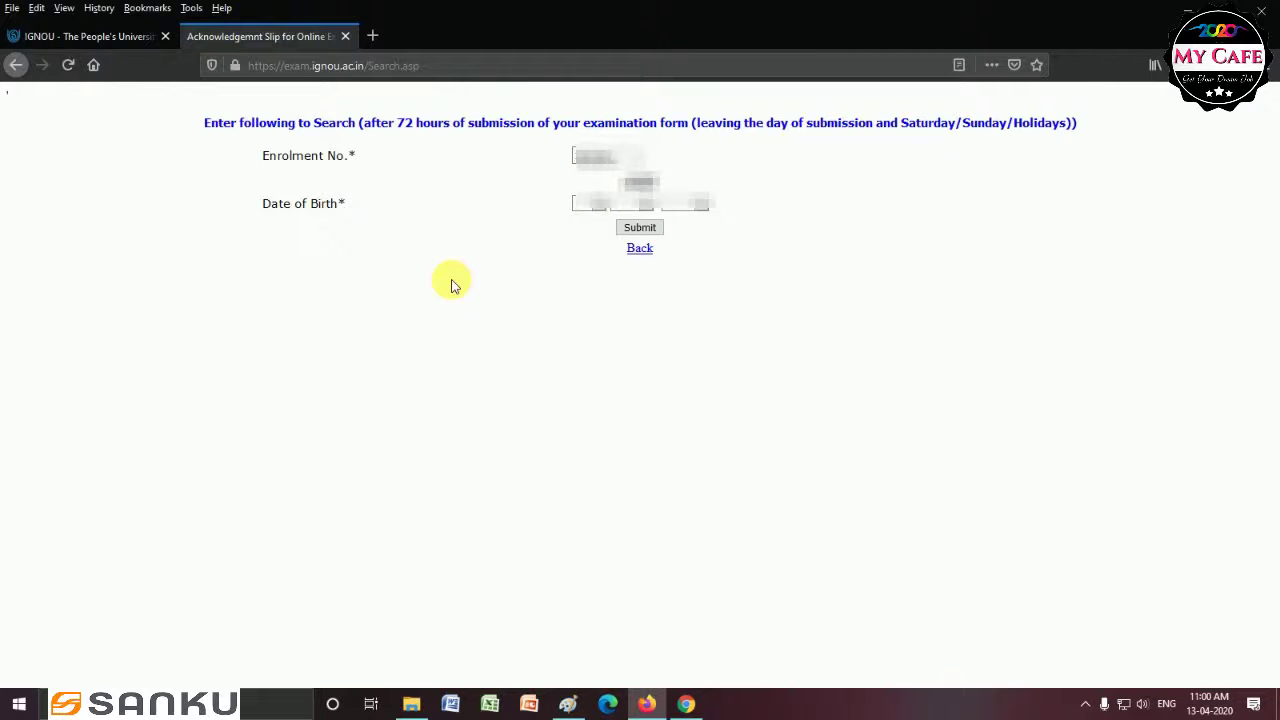
left_click(590, 205)
left_click_drag(600, 354, 600, 520)
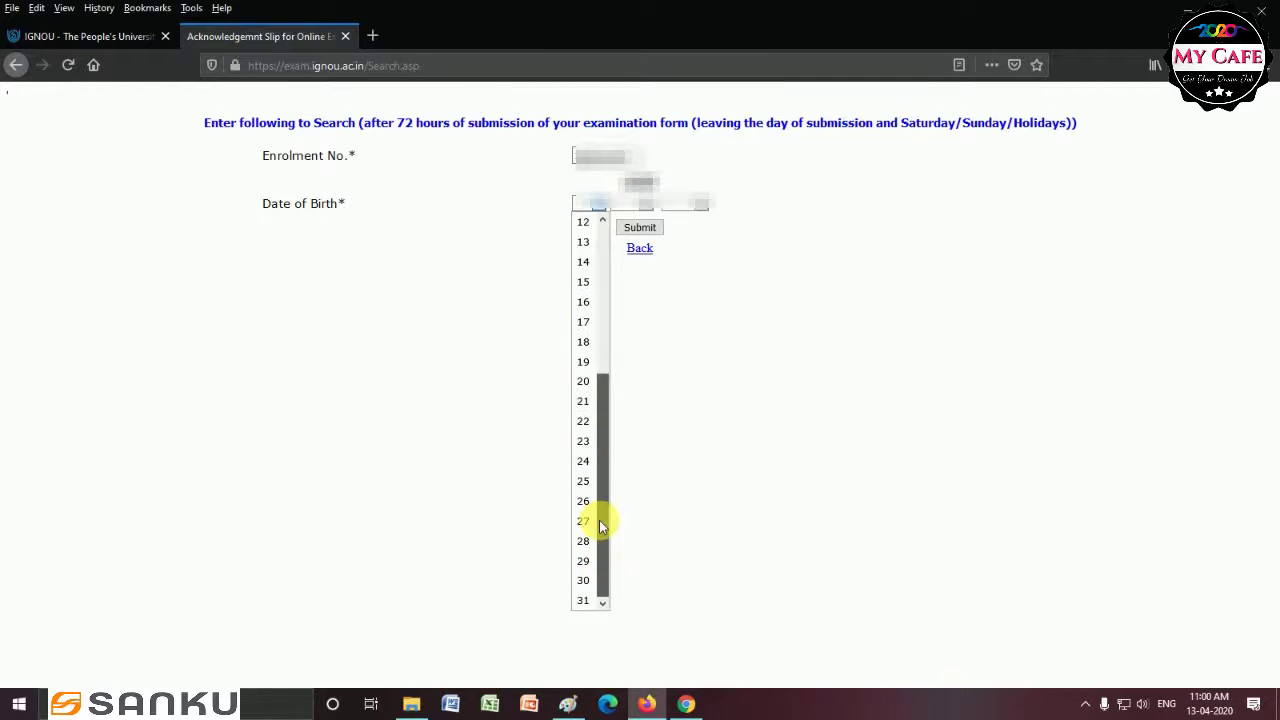
left_click(586, 580)
left_click(647, 205)
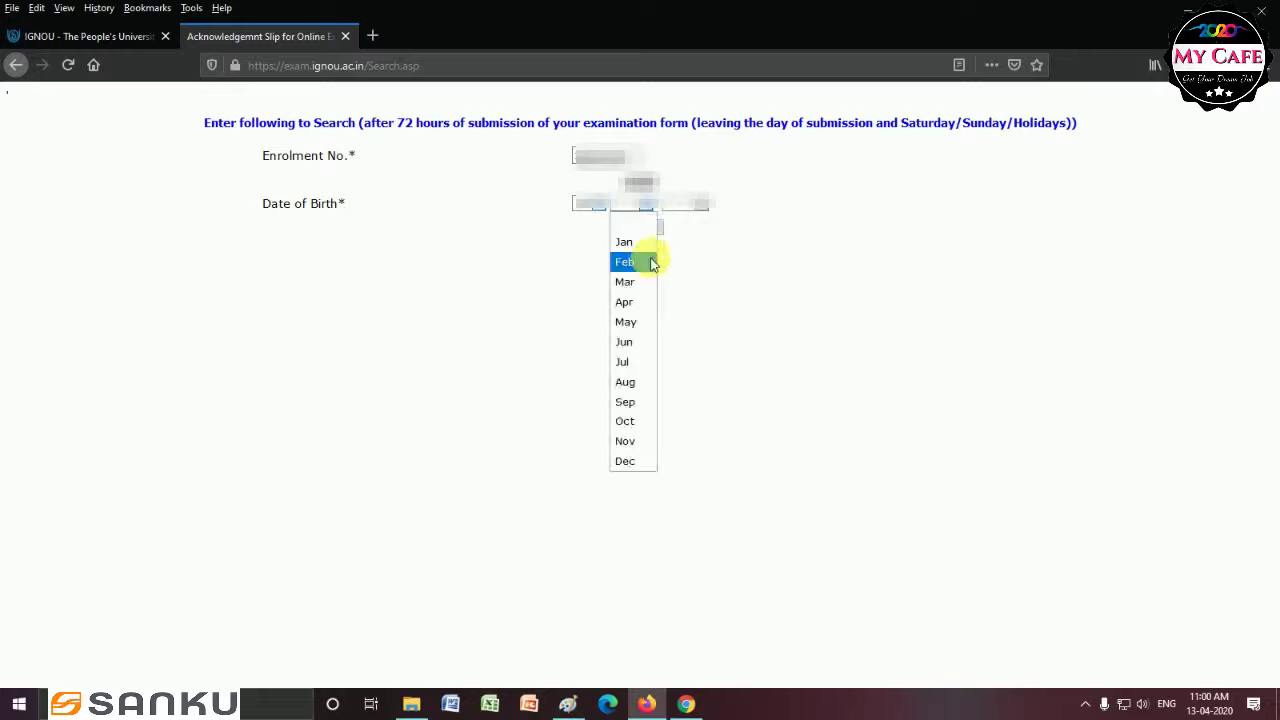
left_click(650, 263)
left_click(686, 205)
left_click_drag(712, 288, 694, 526)
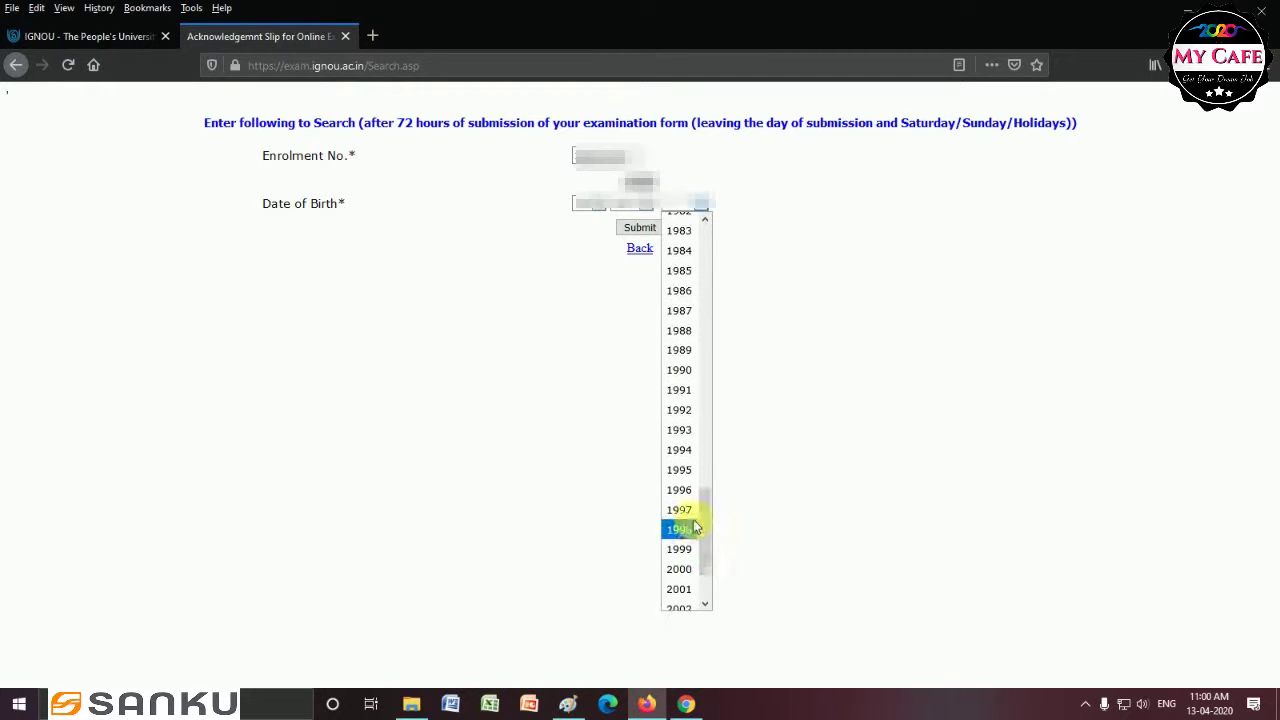
left_click(694, 491)
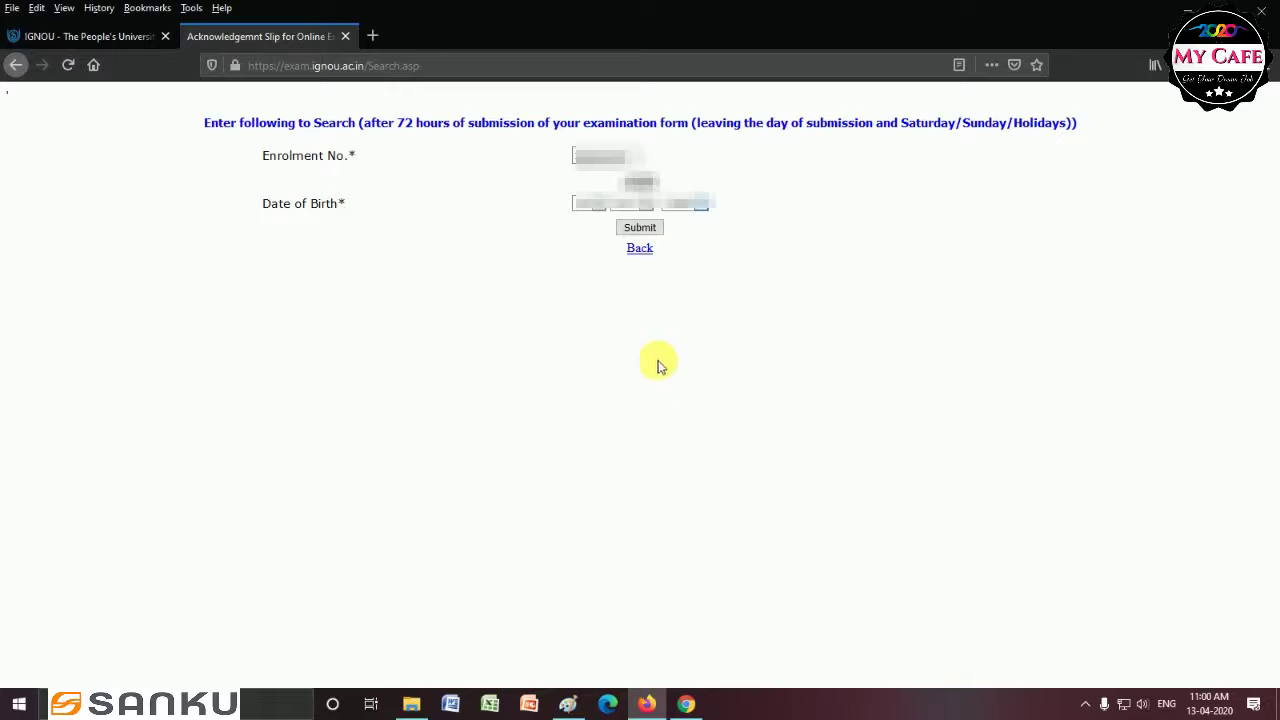
left_click(638, 229)
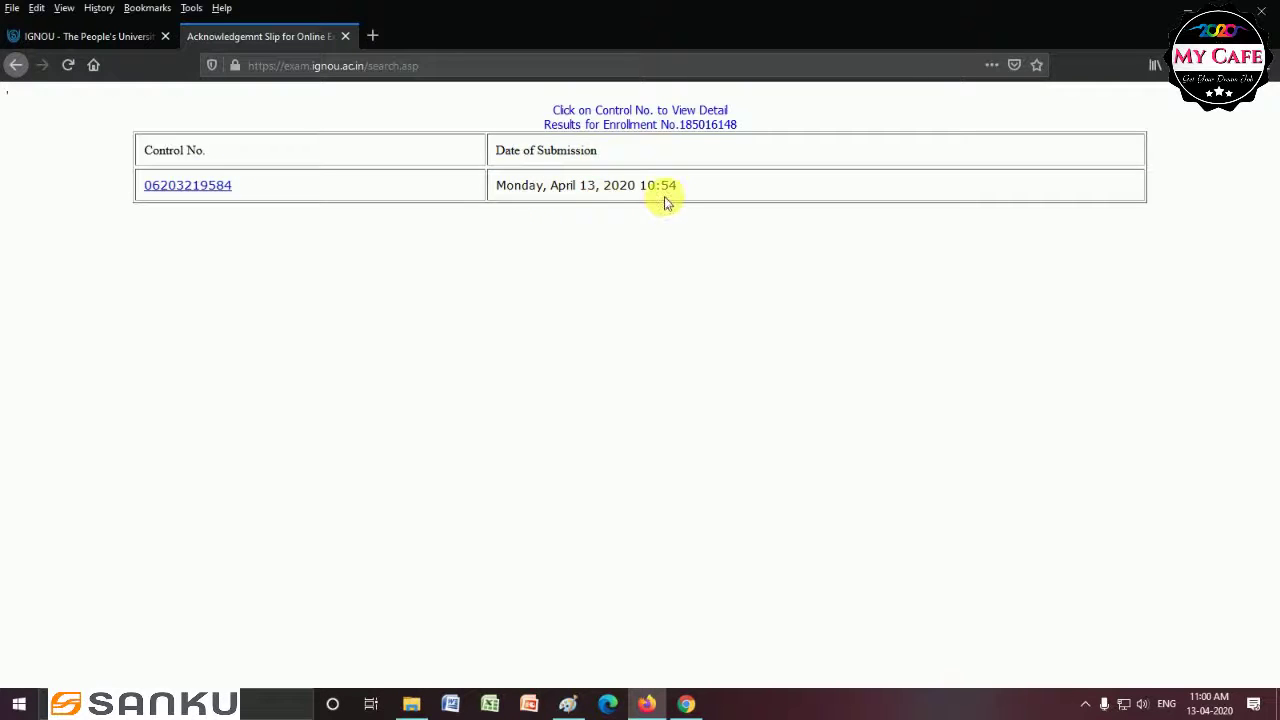
- Open the acknowledgement for the listed control number and examine its date sheet, payment details and exam instructions
left_click(190, 186)
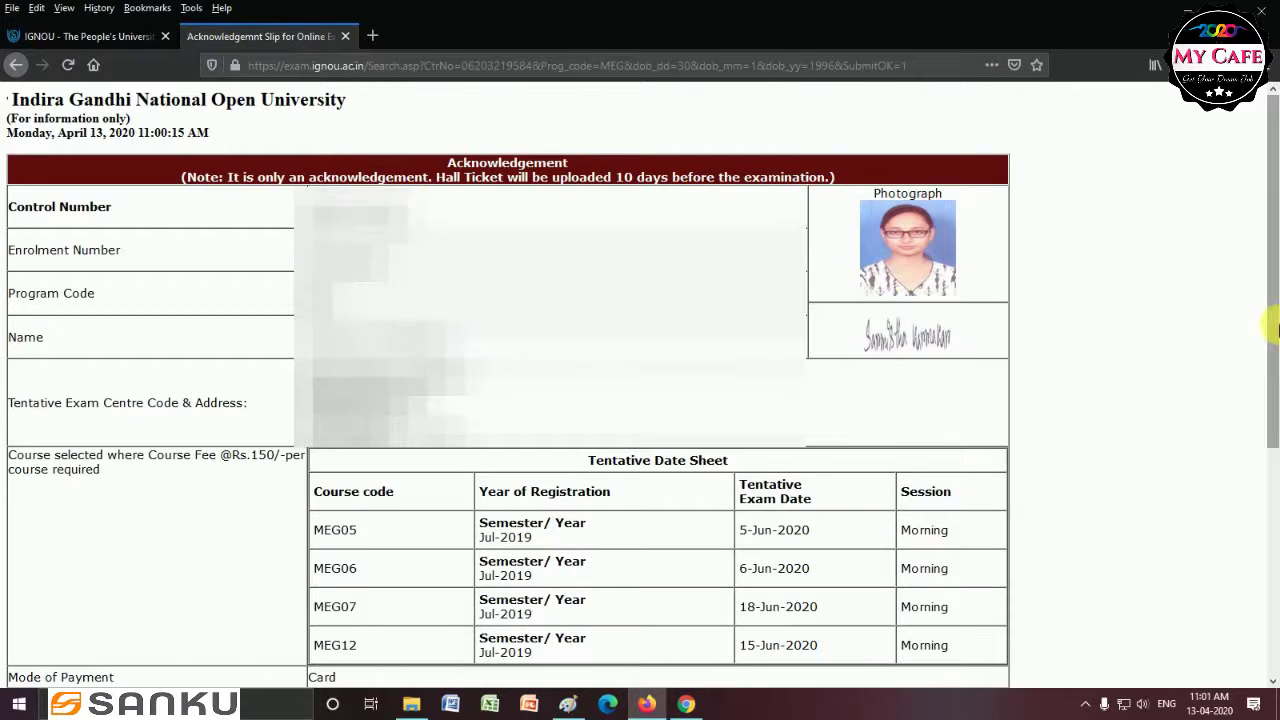
left_click_drag(1273, 250, 1272, 580)
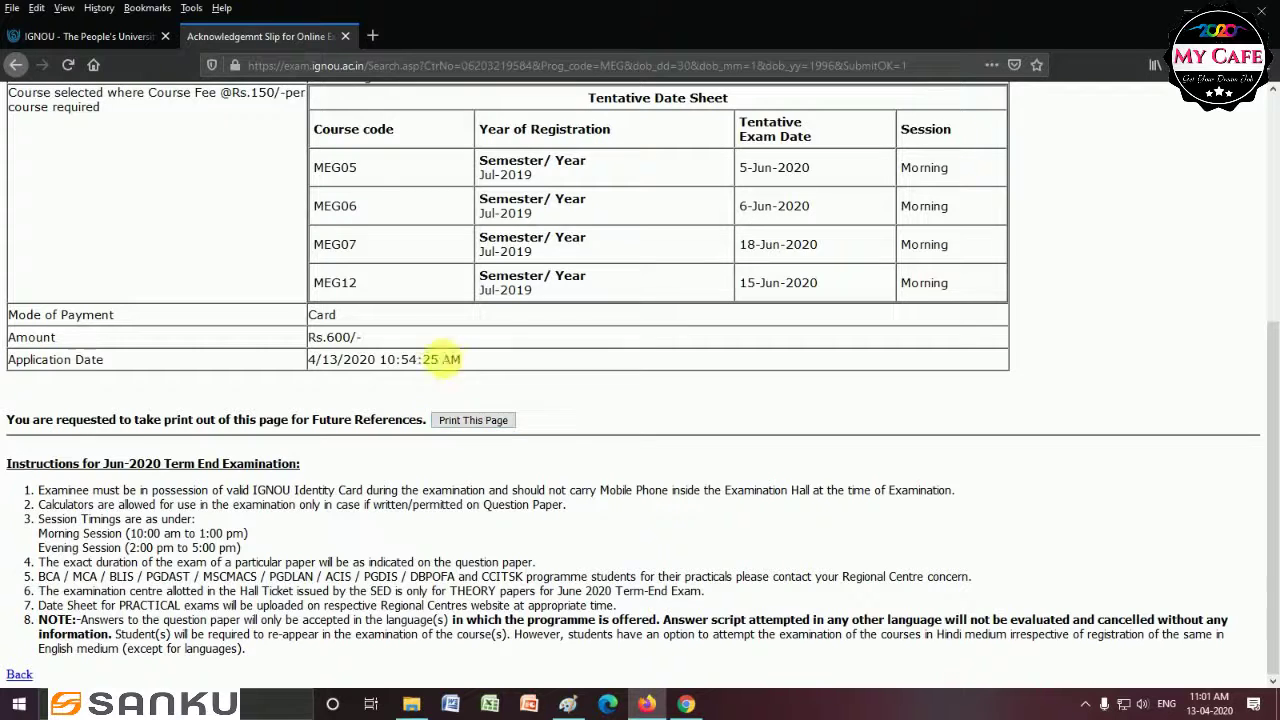
- Return to the IGNOU website's home page and view its main navigation area
left_click(140, 36)
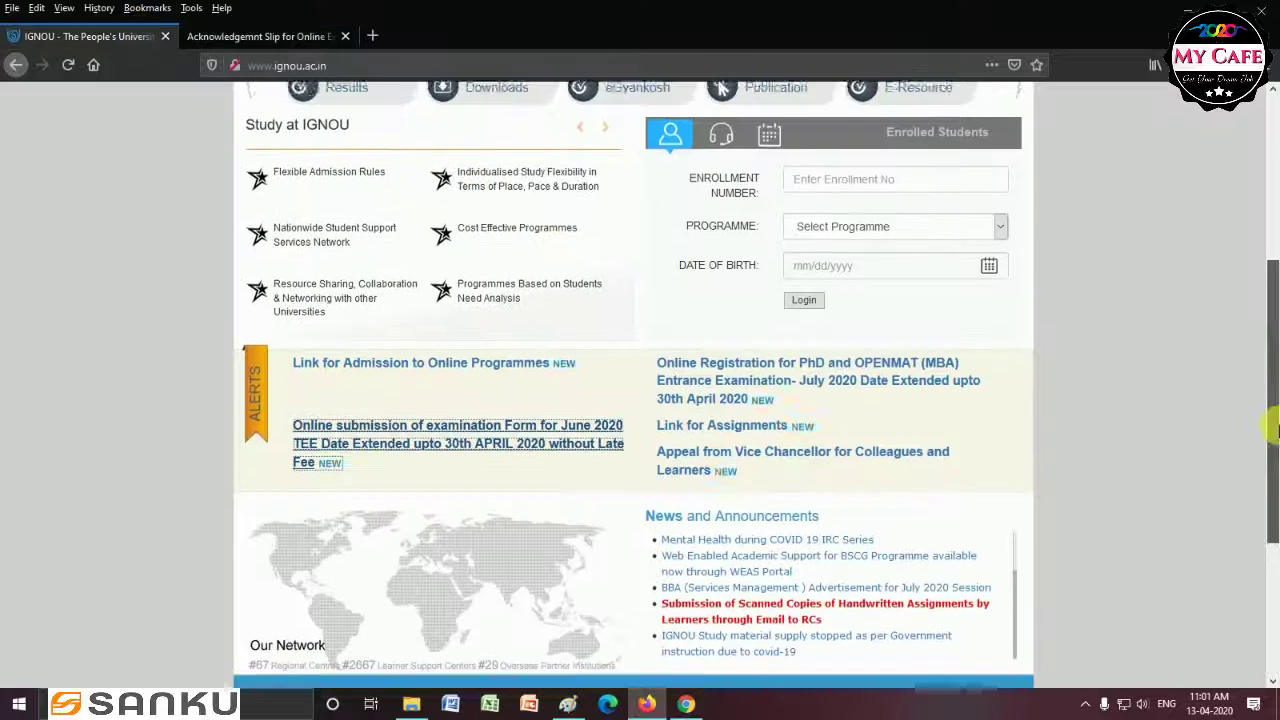
left_click_drag(1271, 428, 1271, 294)
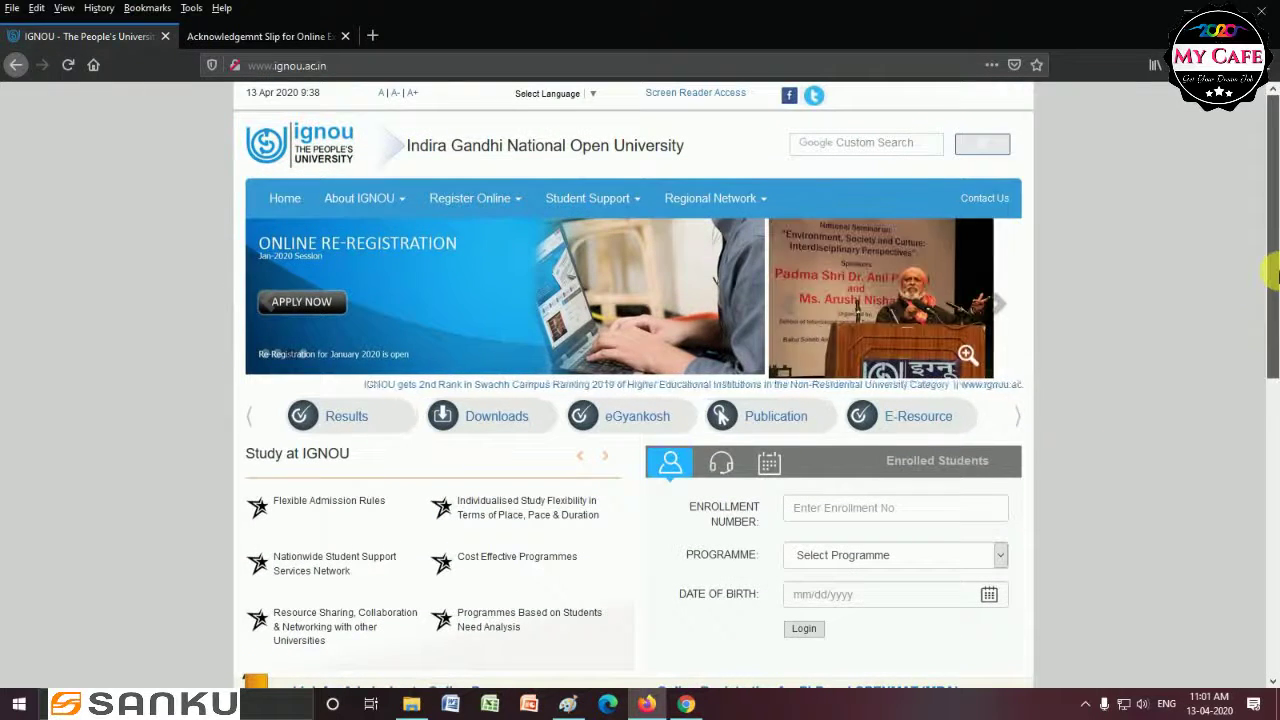